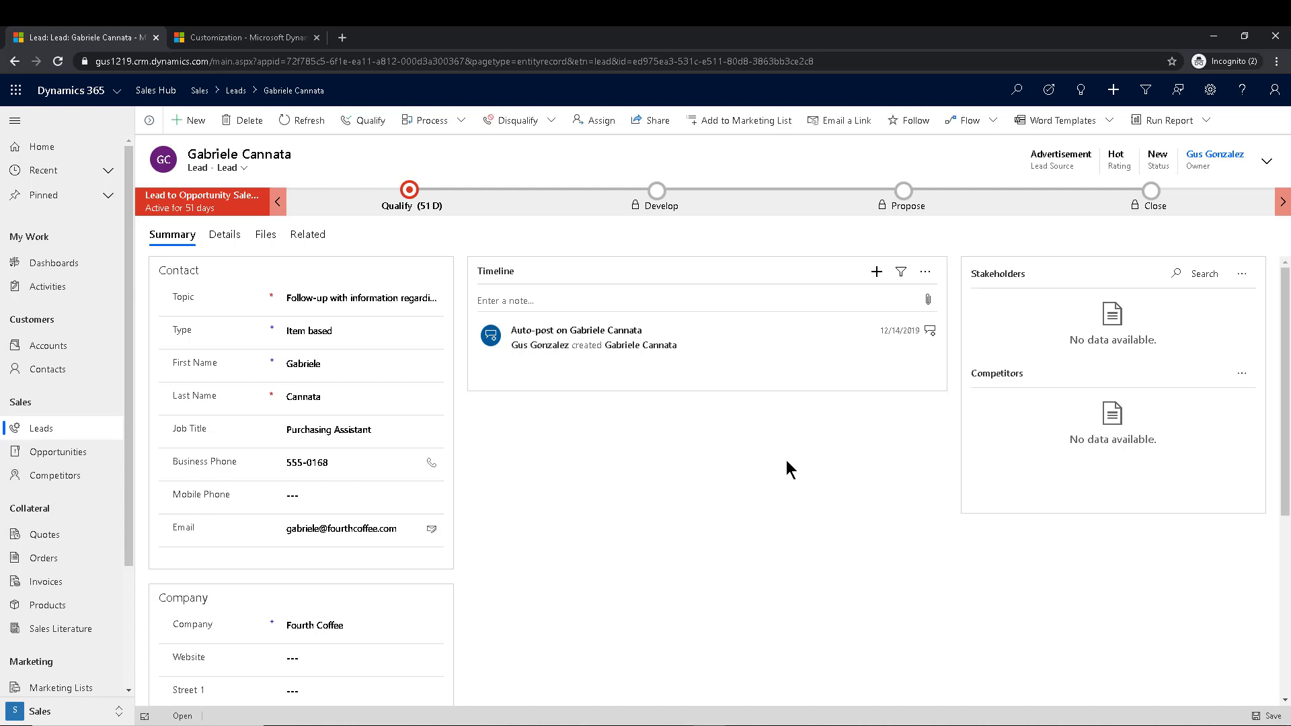
On the Details tab, set Schedule Follow Up to Feb 6, 2020 at 5:00 PM and save the lead
click(228, 239)
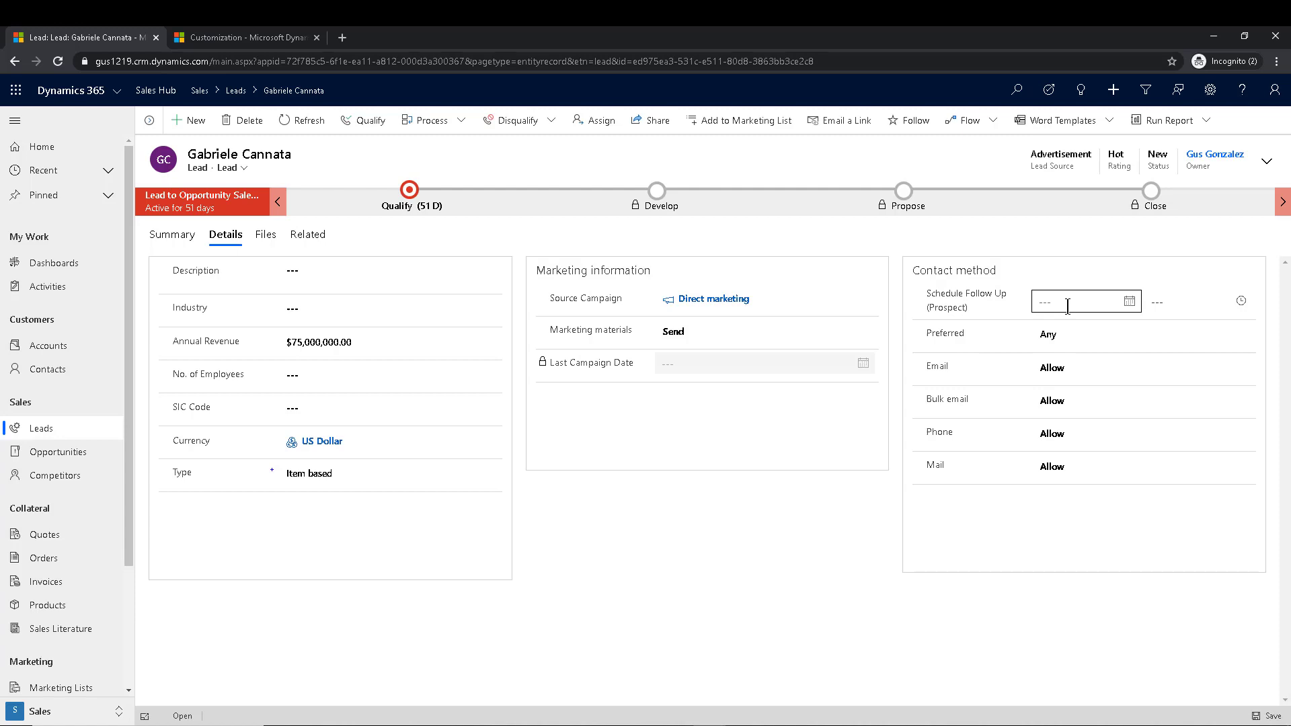
click(1130, 301)
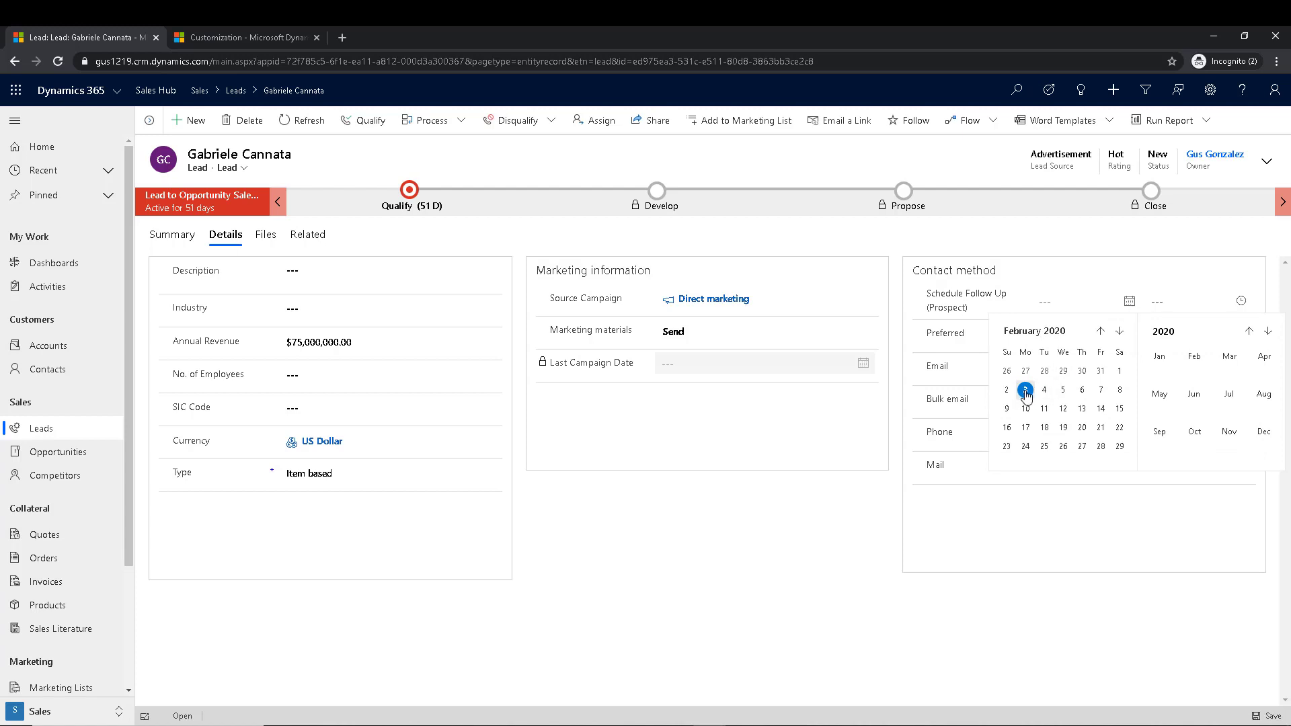
click(1082, 390)
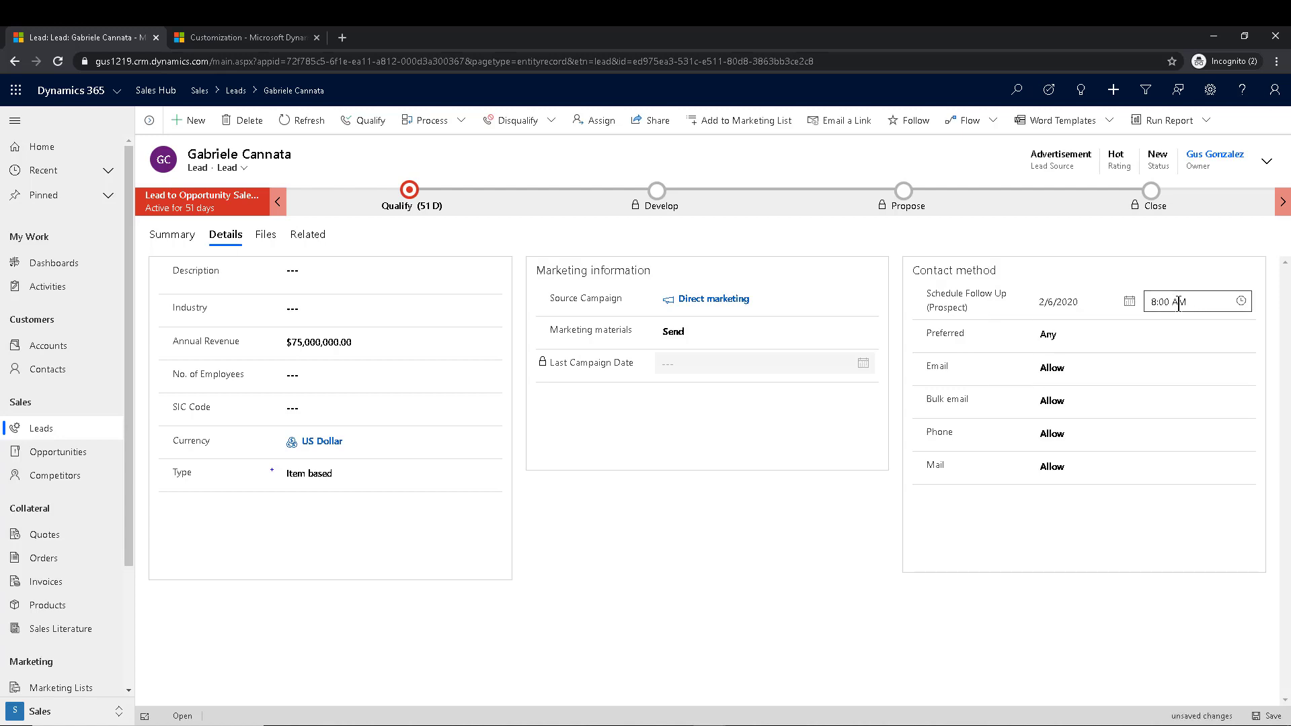
click(1156, 306)
click(1149, 305)
key(Delete)
text(5)
click(1188, 320)
click(1258, 717)
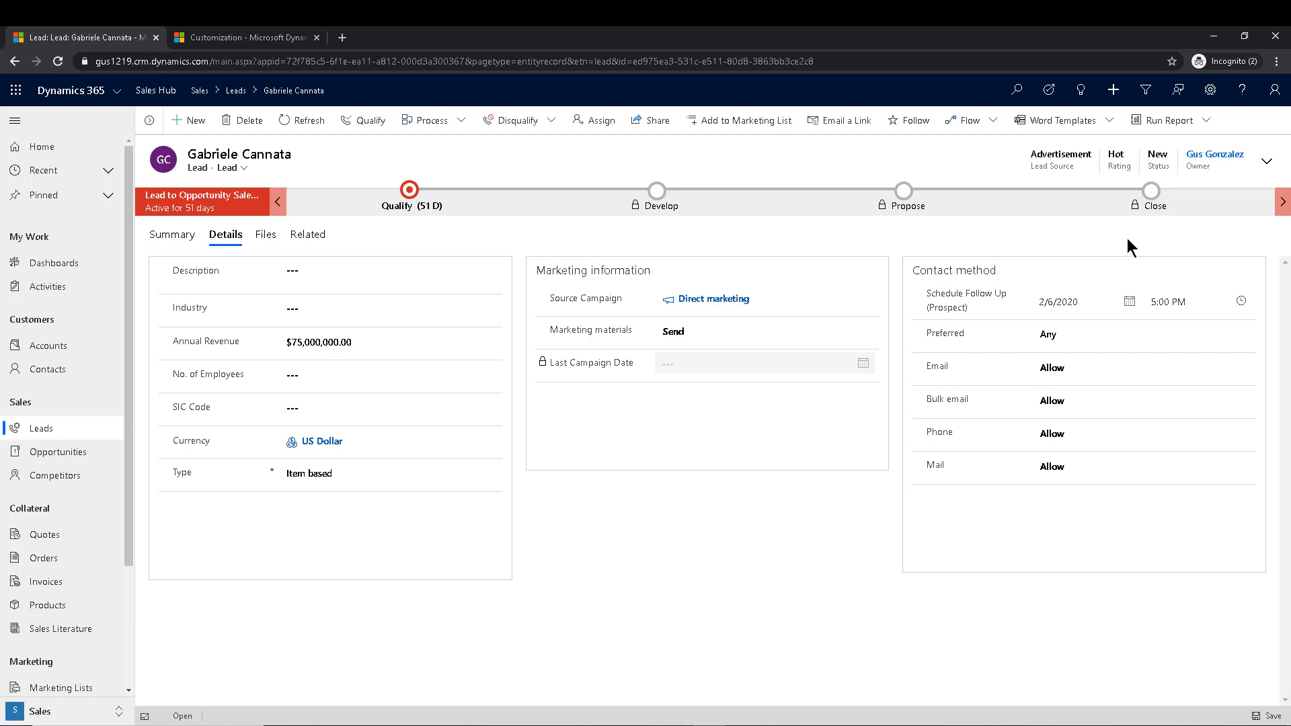
click(1267, 162)
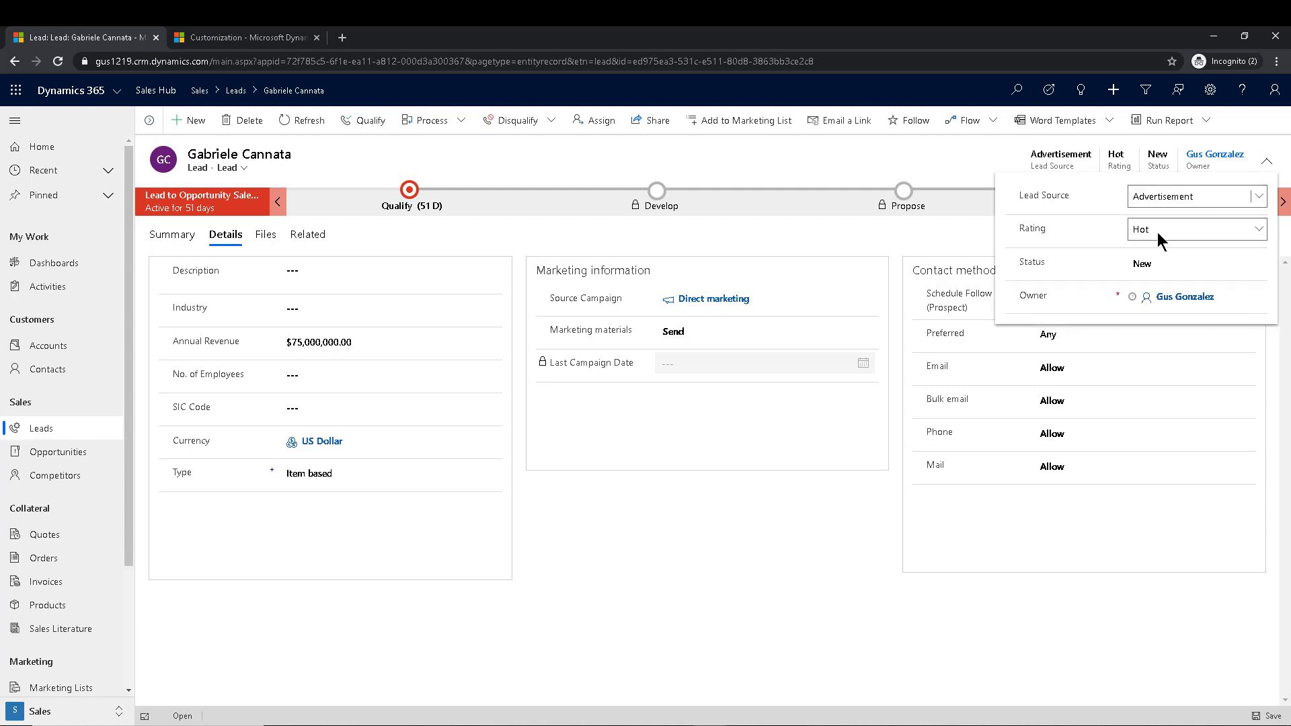
click(1195, 262)
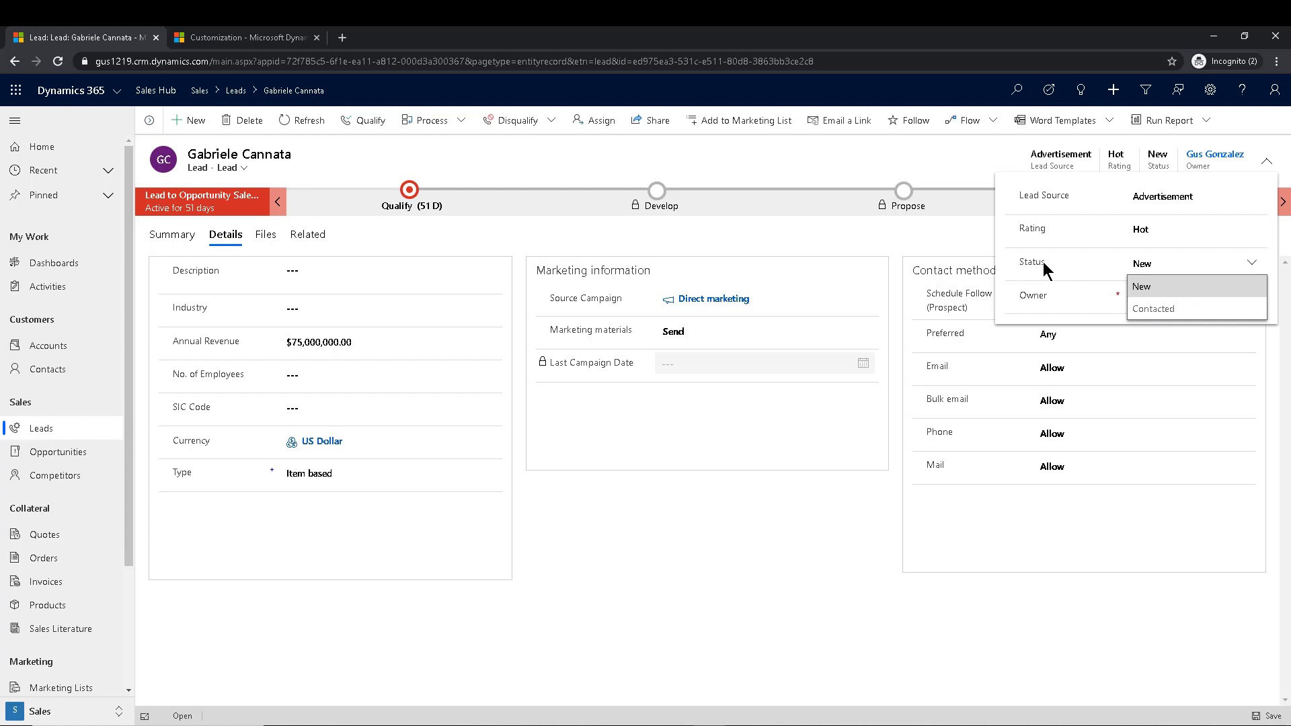
click(832, 519)
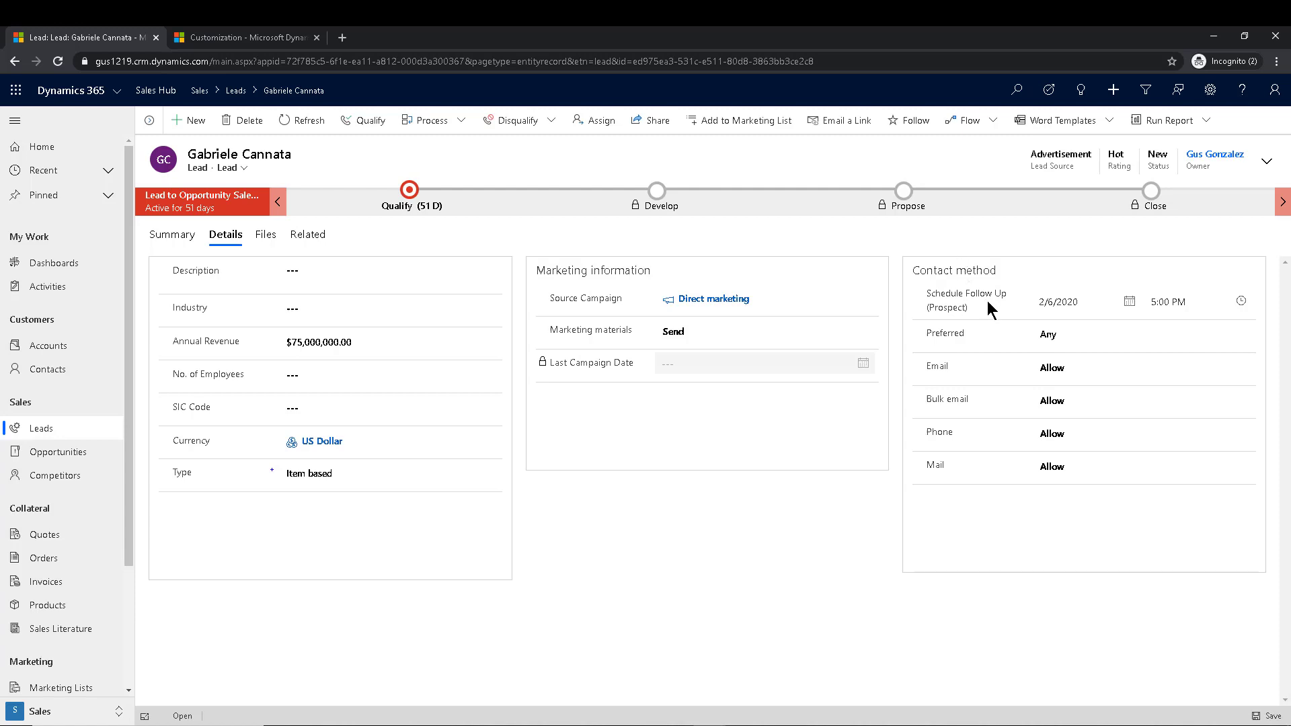
mouse_move(987, 300)
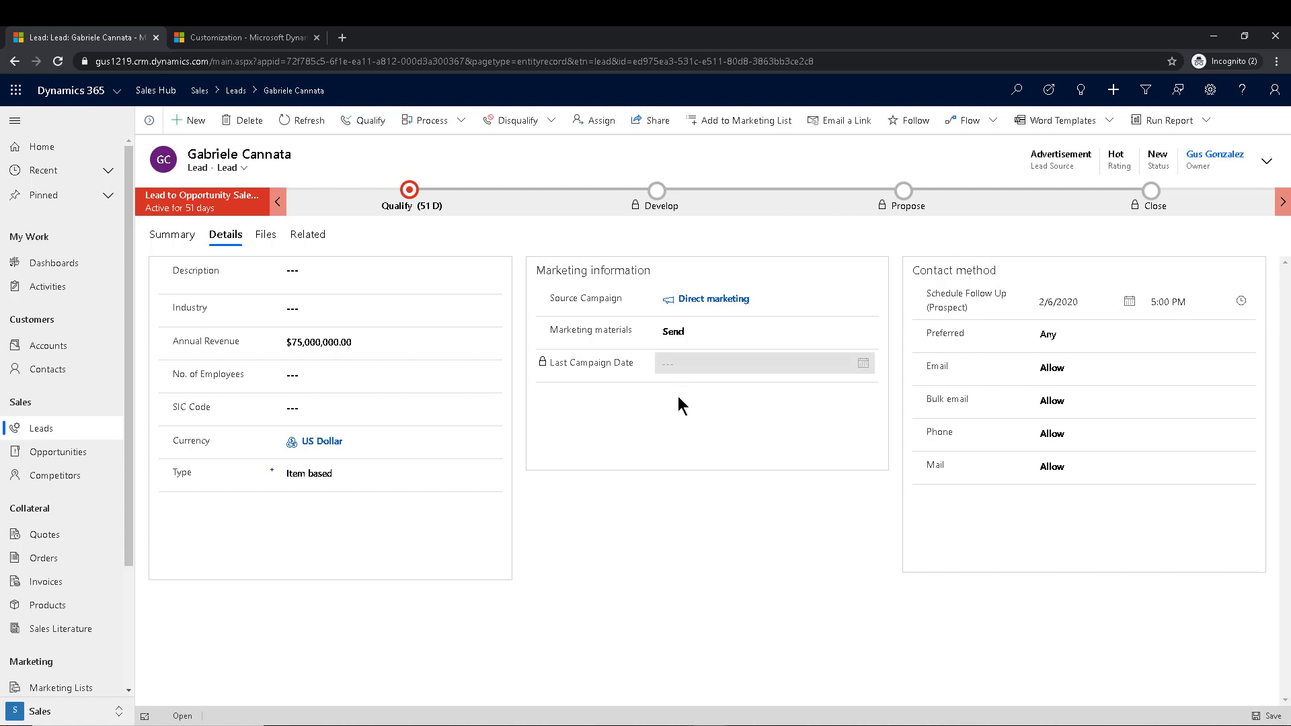
Open the Lead main form from the Default Solution window in a maximized form editor
click(713, 723)
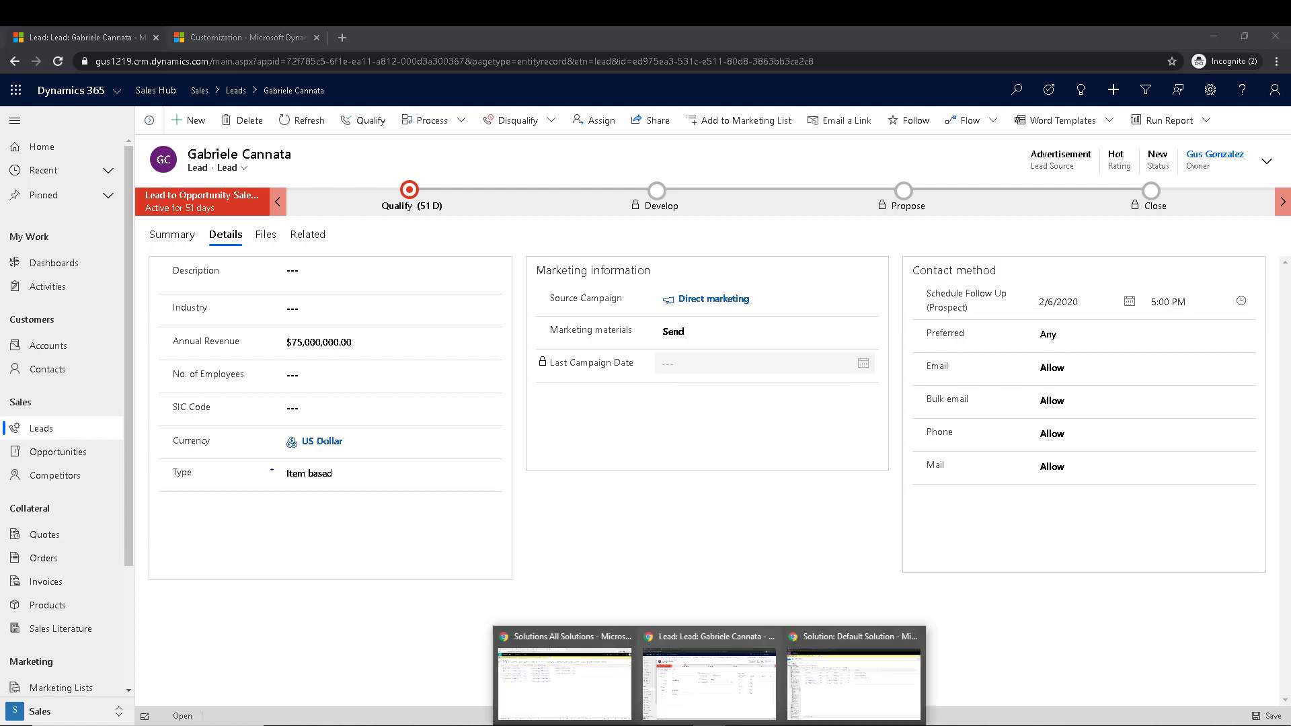
click(809, 687)
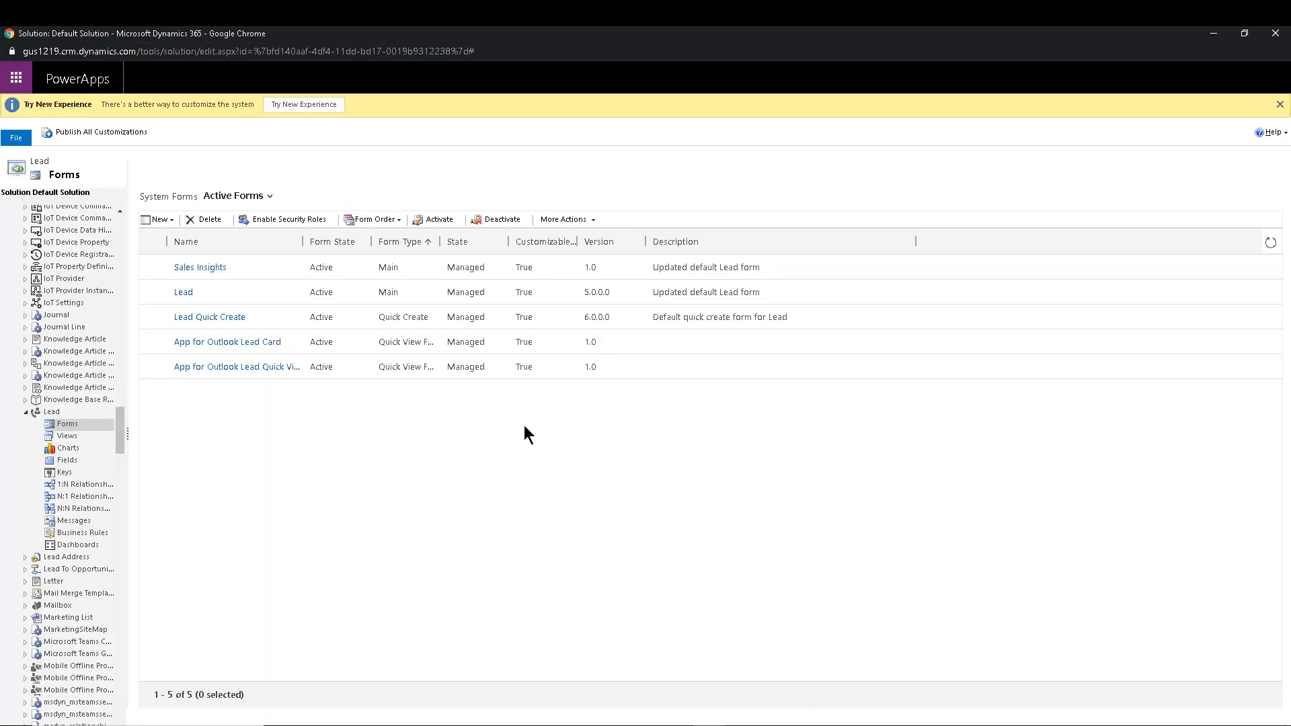
double_click(257, 288)
click(950, 114)
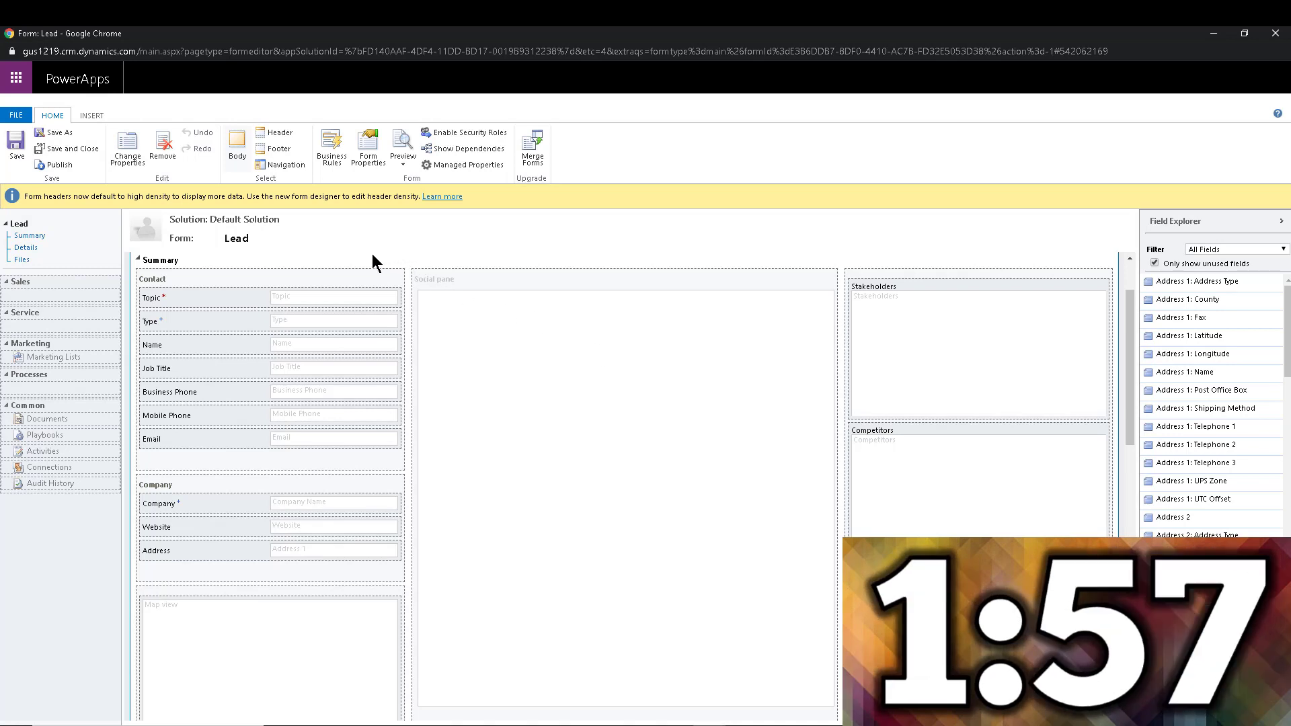
Insert a timer control named ContactBy with the label Contact Deadline
click(94, 117)
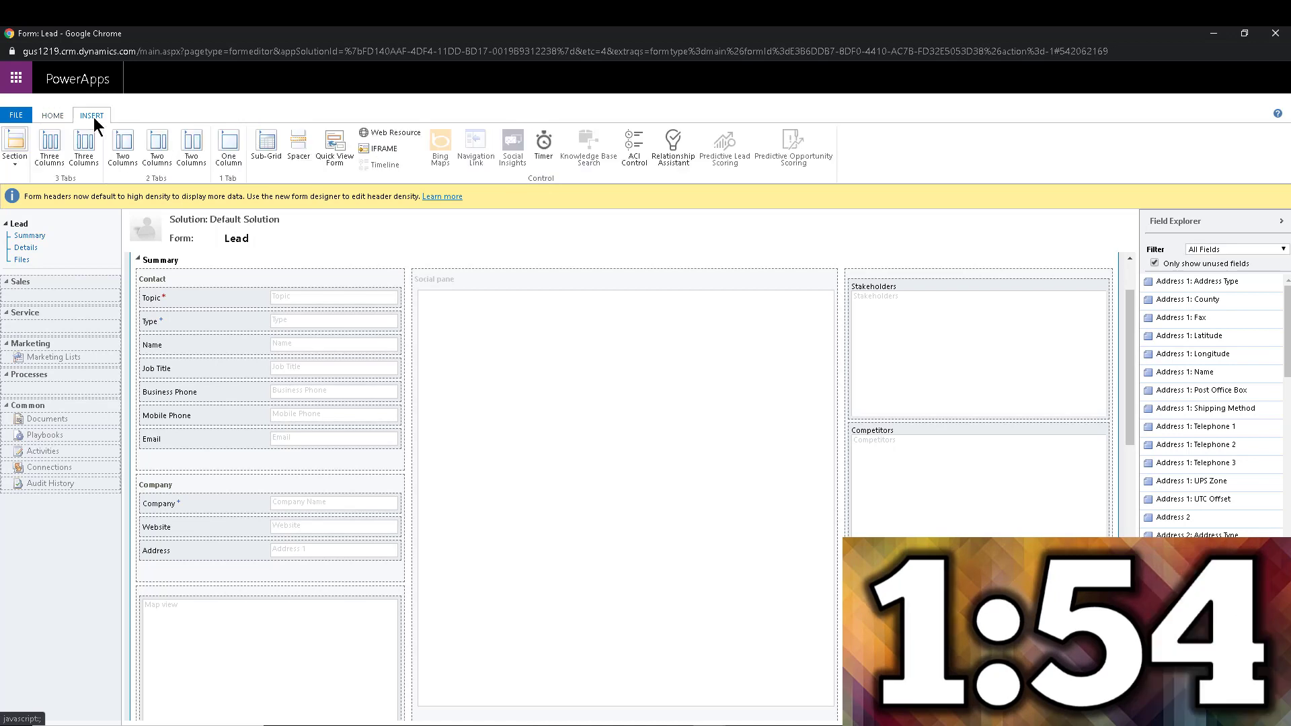
click(542, 147)
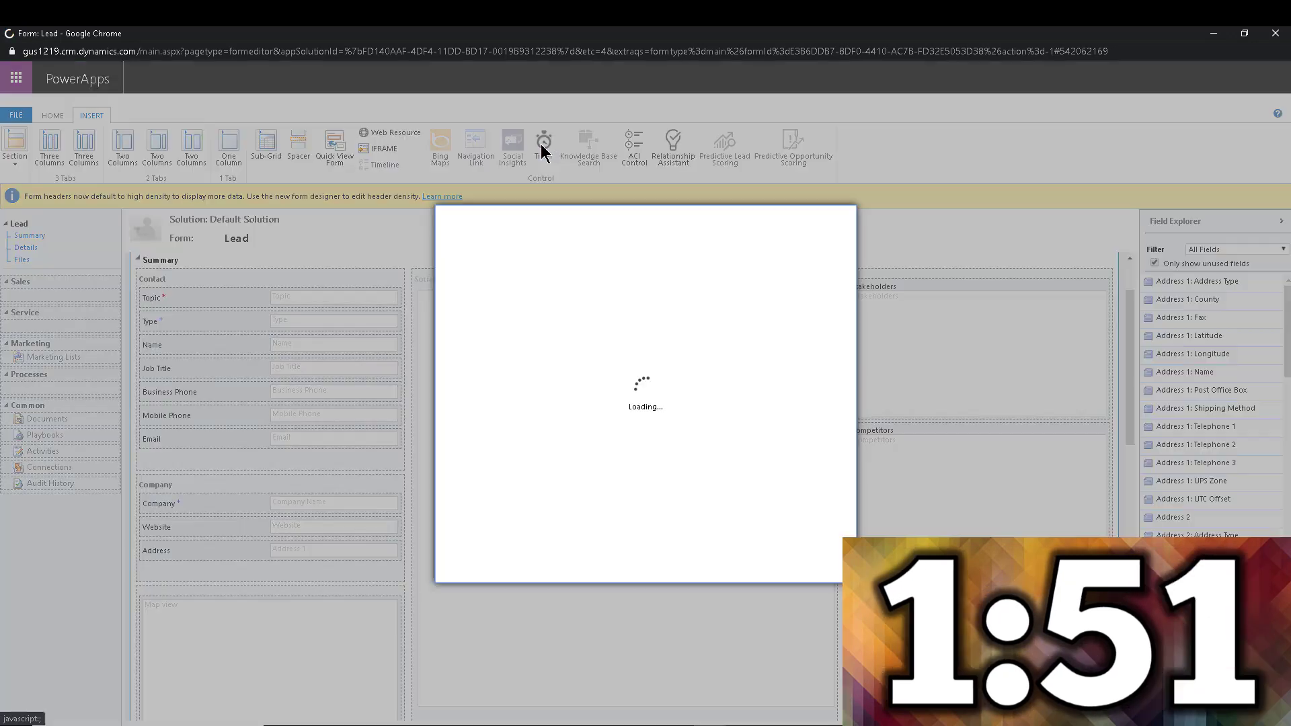
click(657, 336)
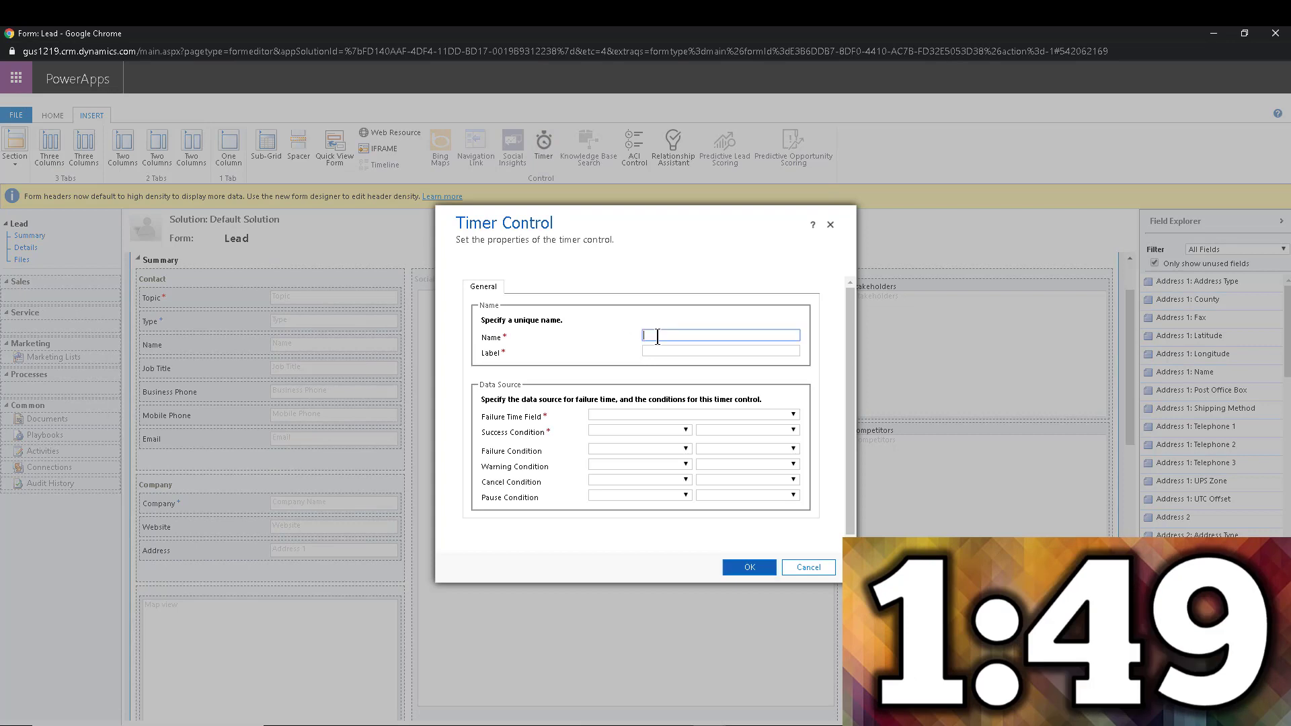
text(C)
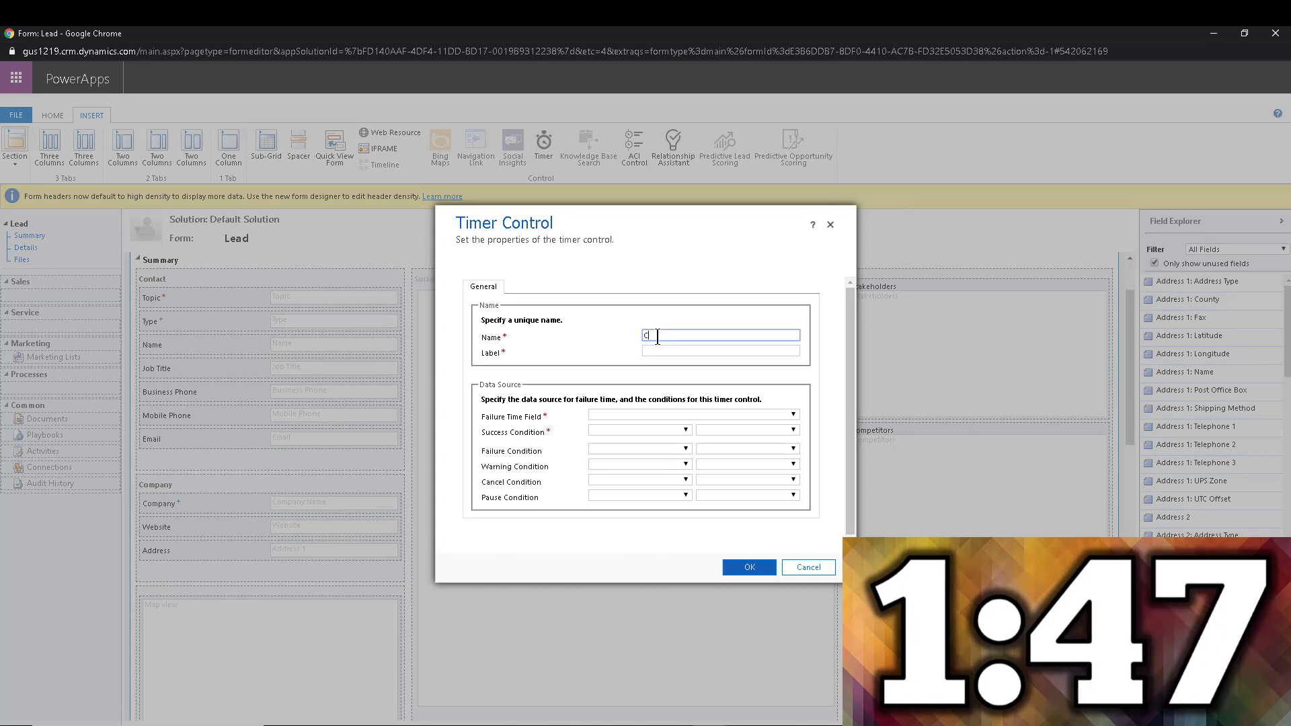
text(or)
text(tact)
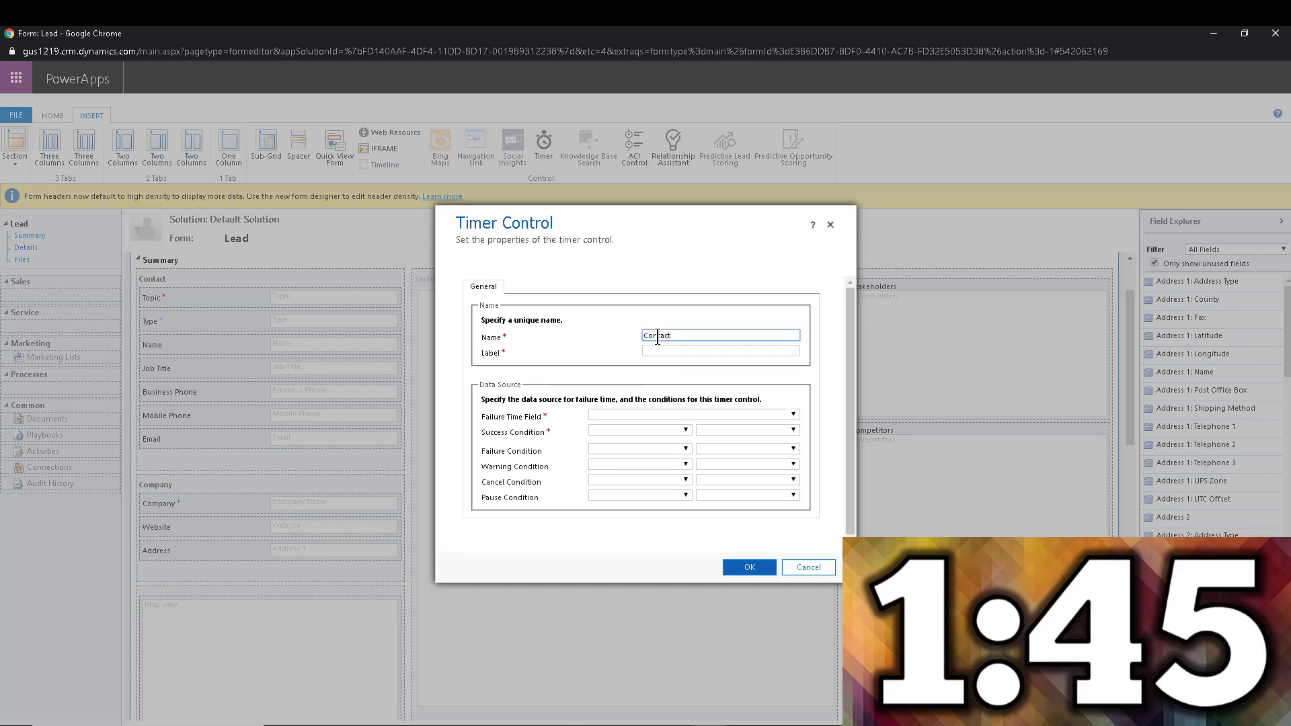
text(By)
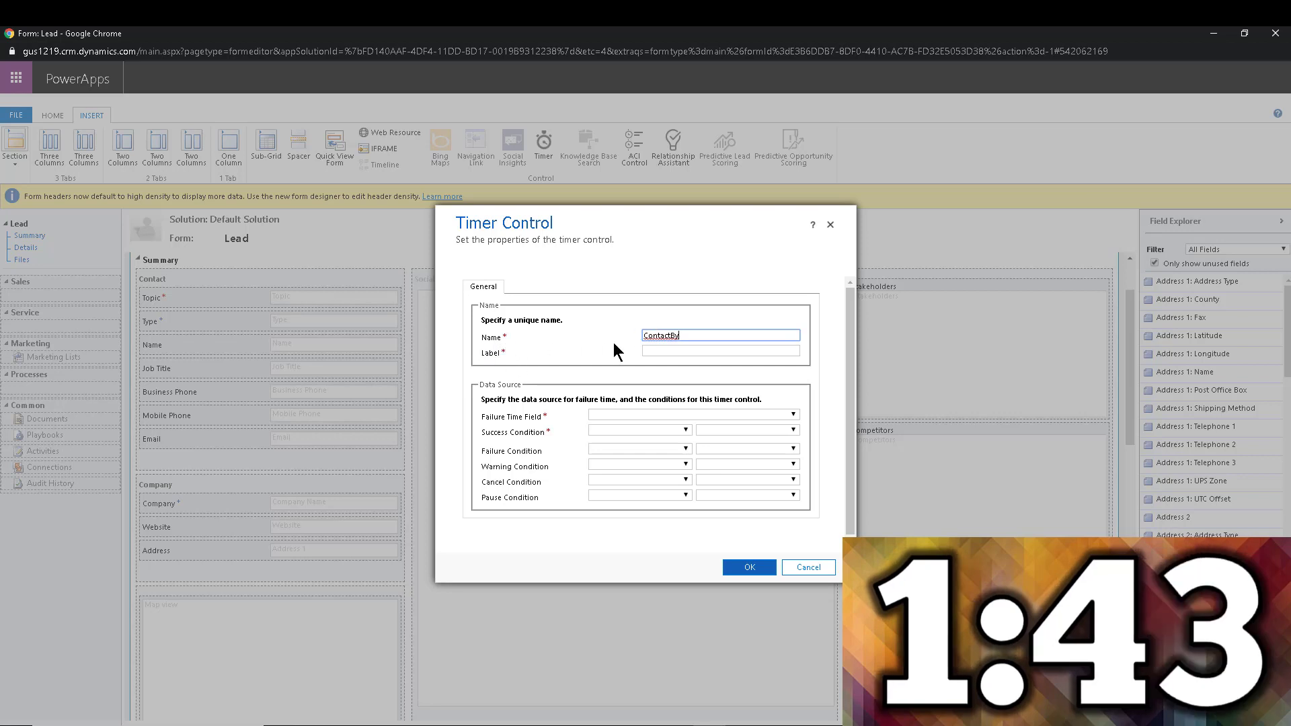
click(677, 352)
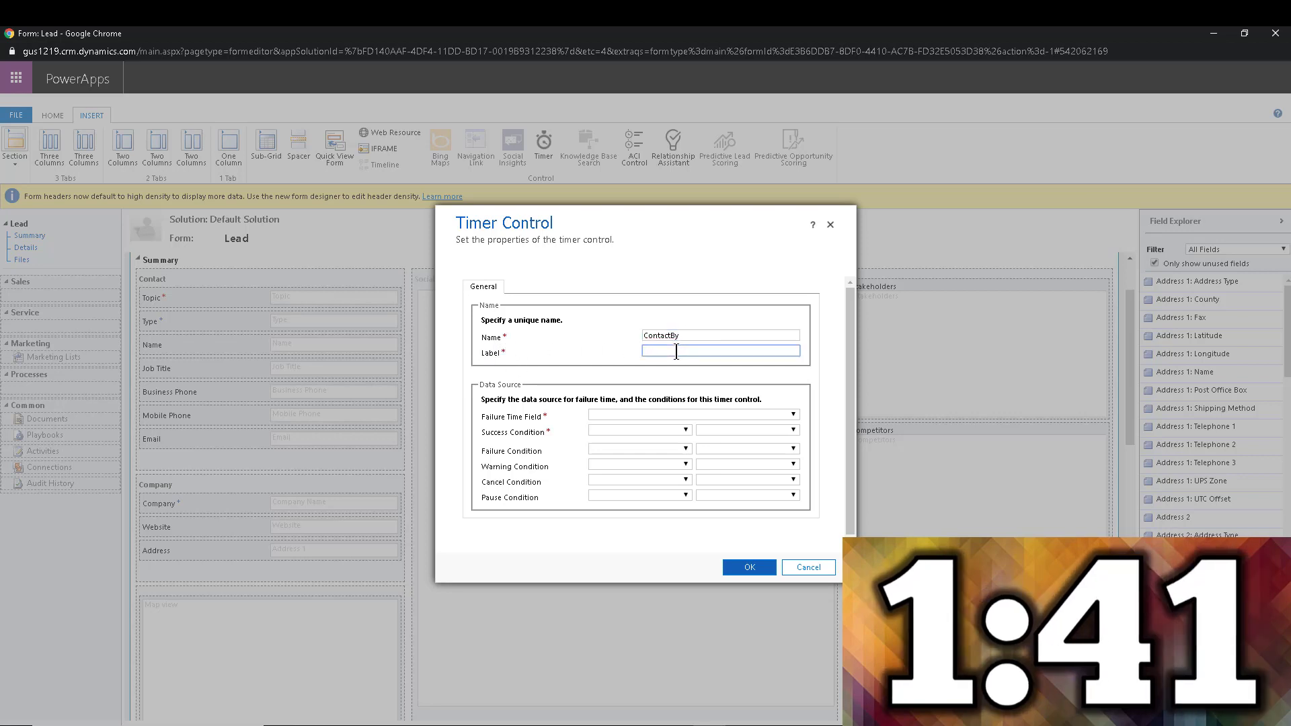
text(Contact Lead)
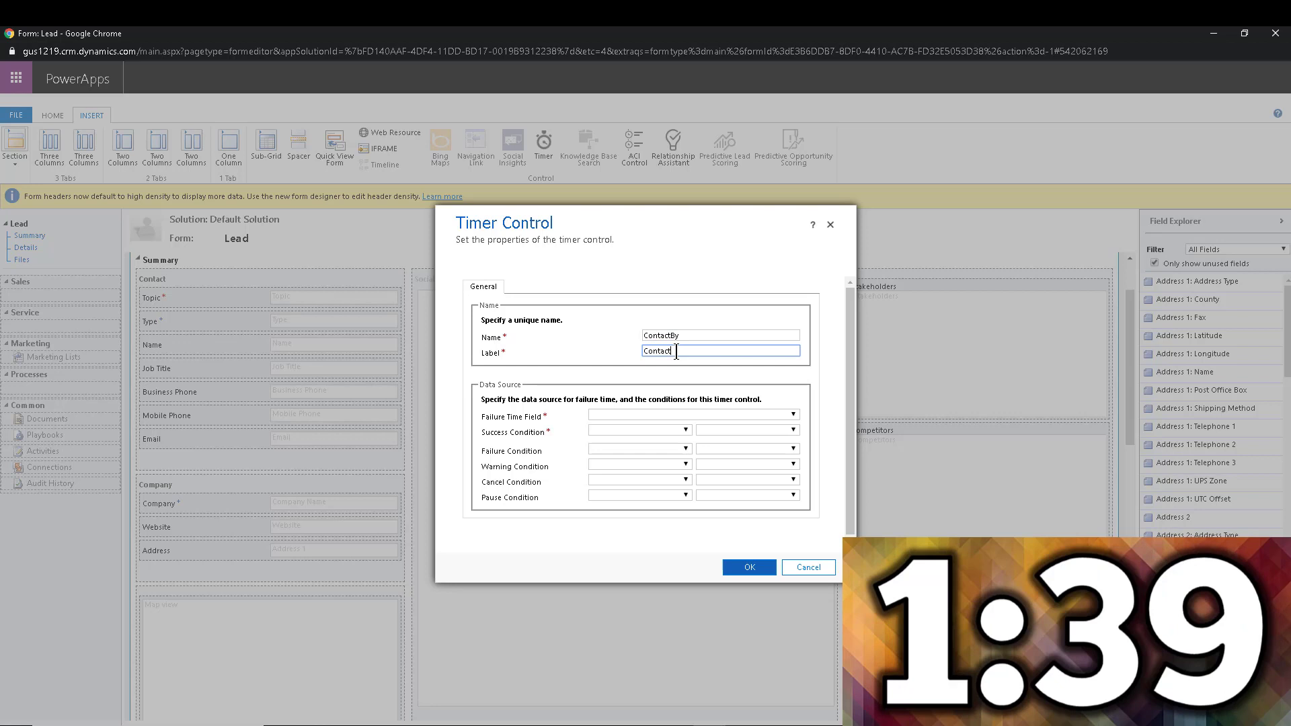
key(BackSpace)
key(BackSpace)
key(BackSpace)
key(BackSpace)
text(Deadline)
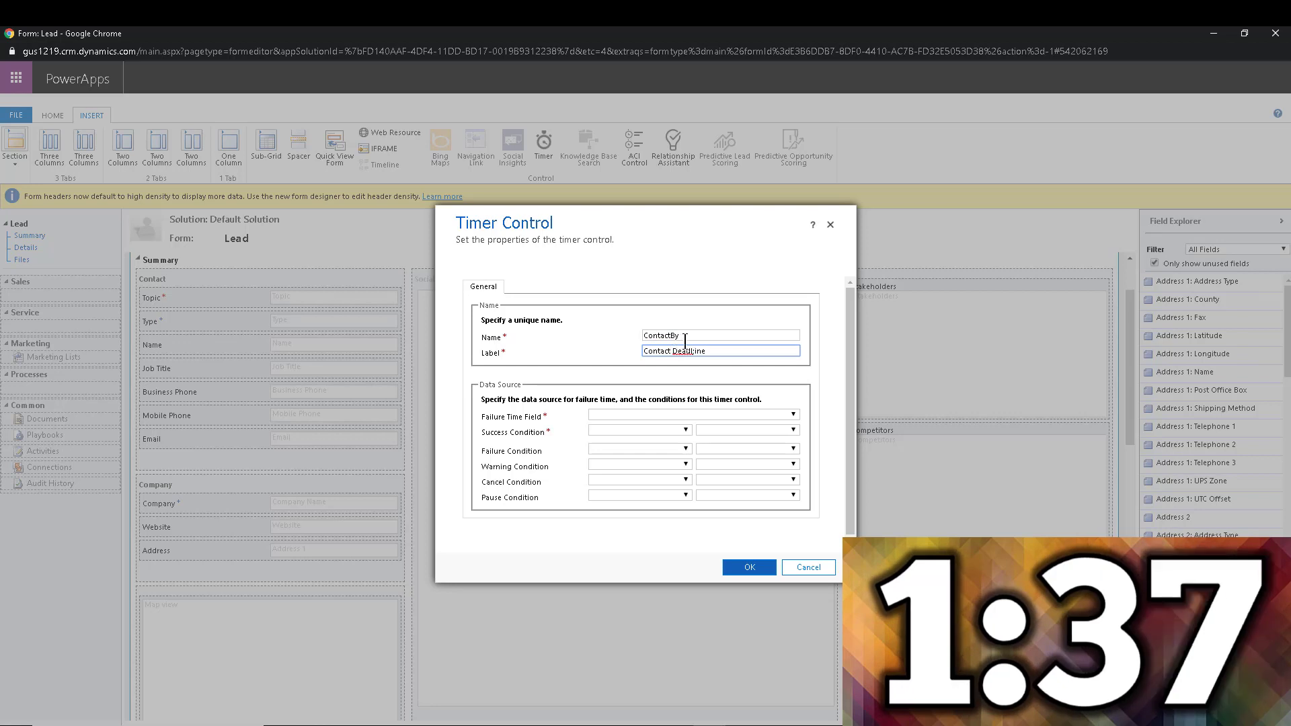
click(696, 351)
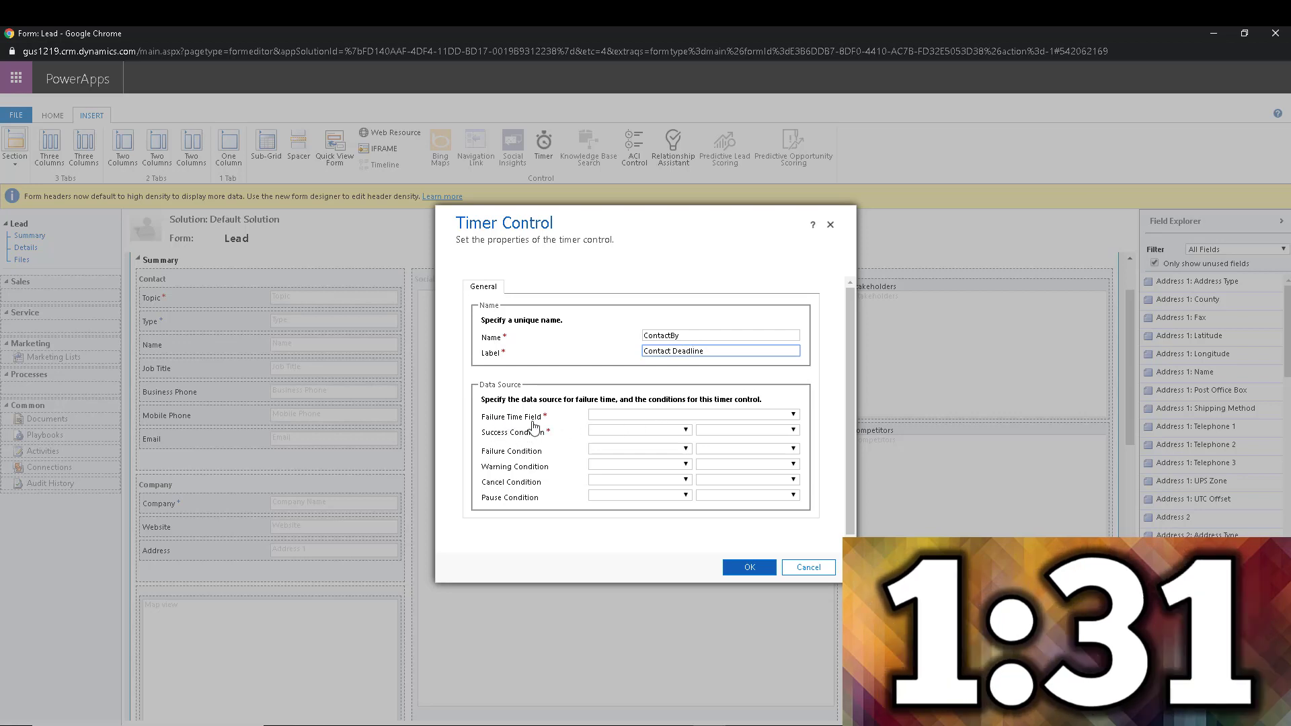
Time the timer against Schedule Follow Up (Prospect), succeeding when Status Reason is Contacted
click(616, 417)
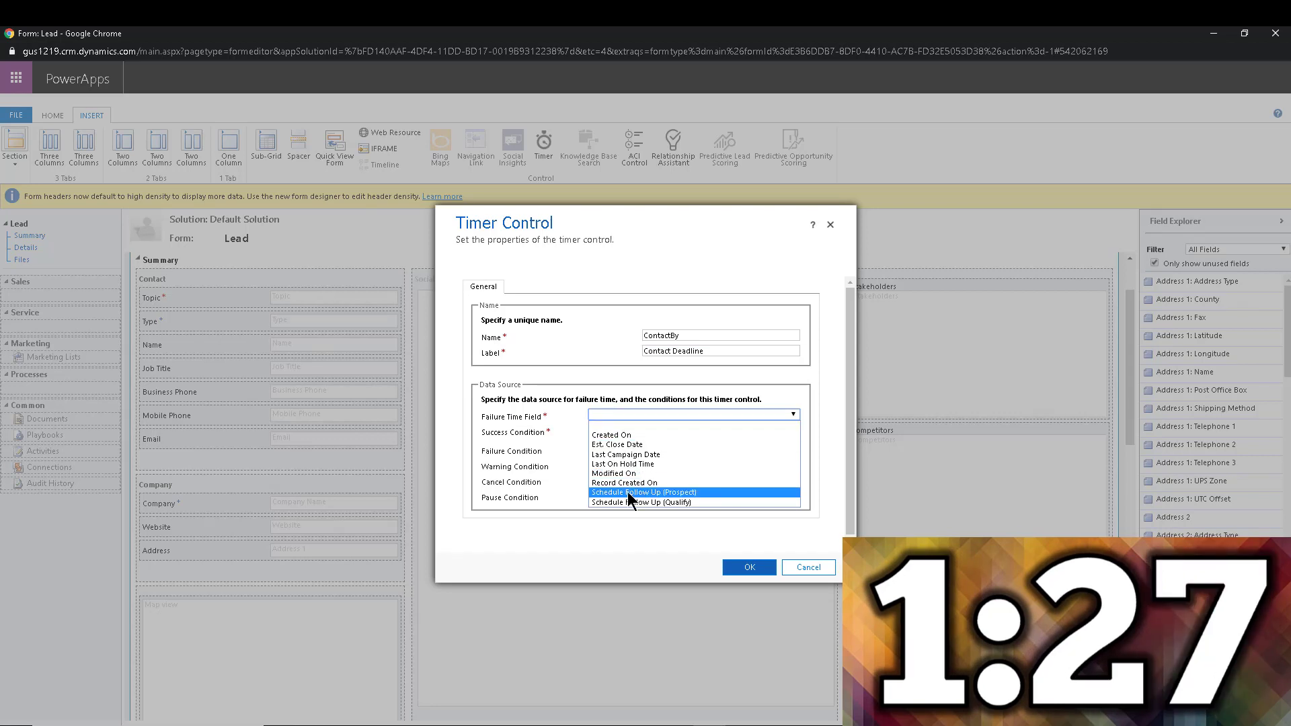
click(682, 493)
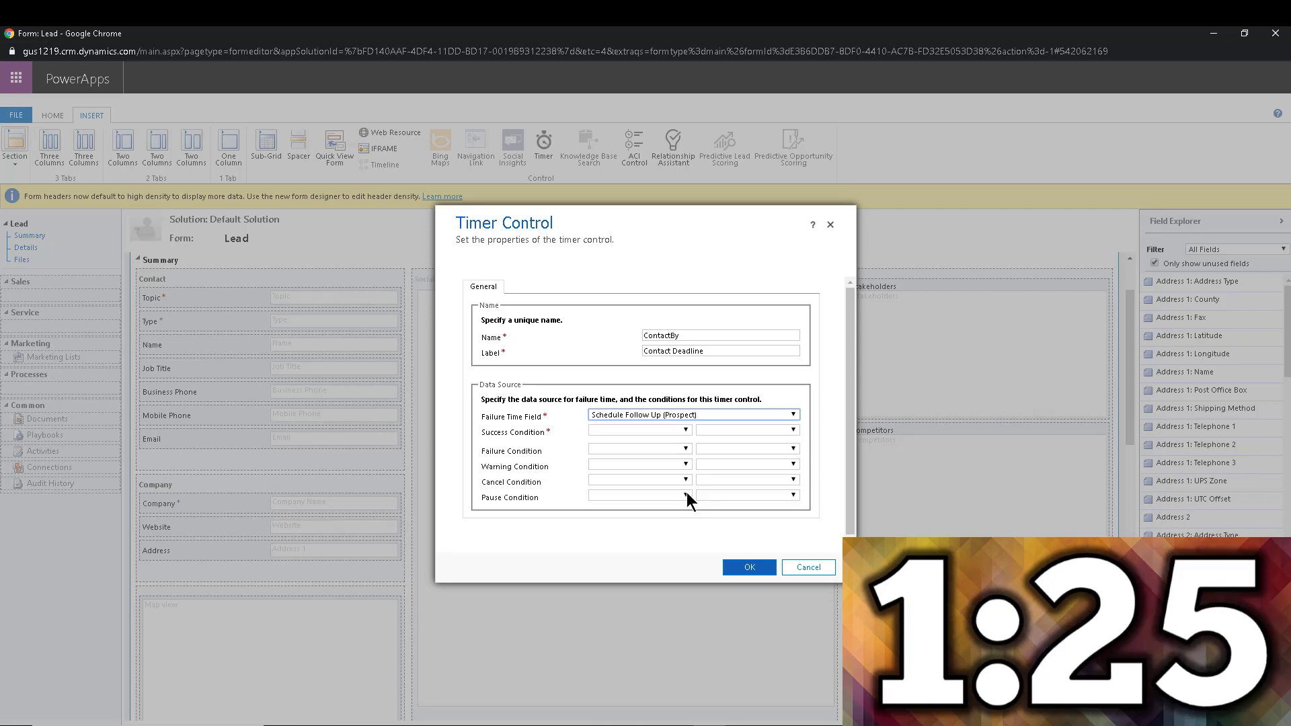
click(617, 430)
drag(695, 467, 700, 533)
click(635, 604)
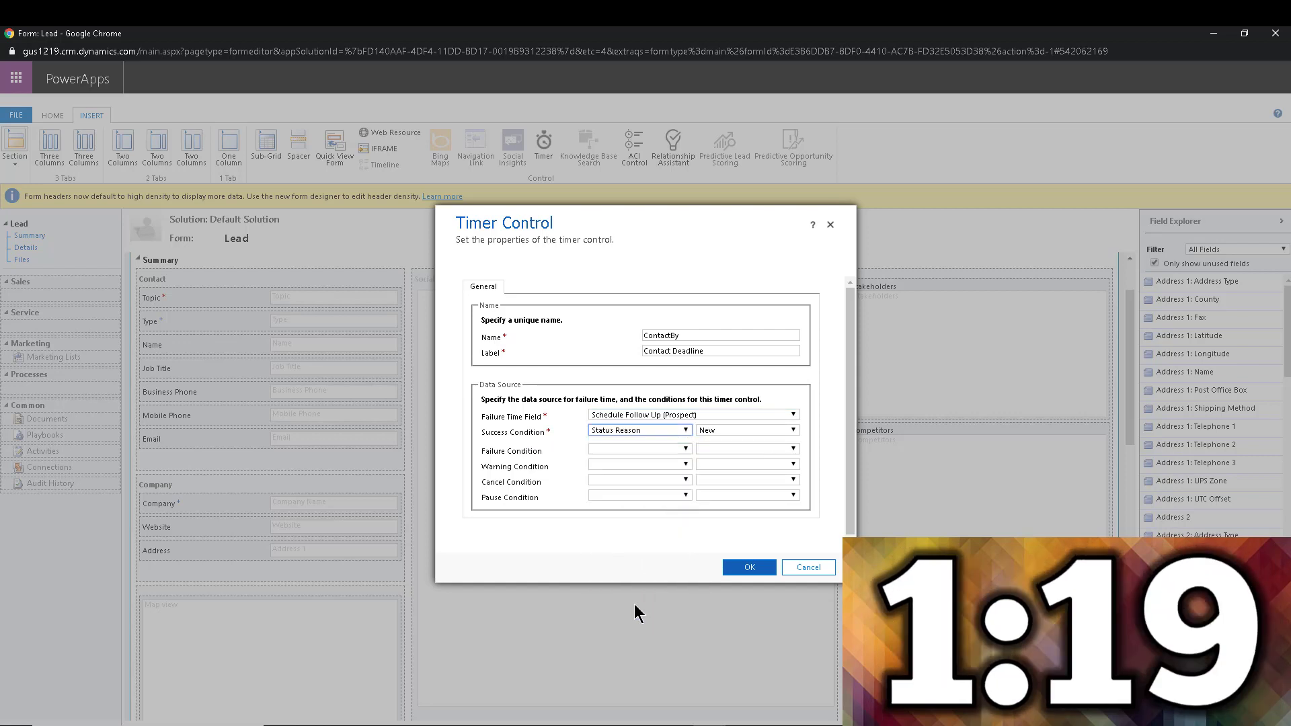
click(724, 432)
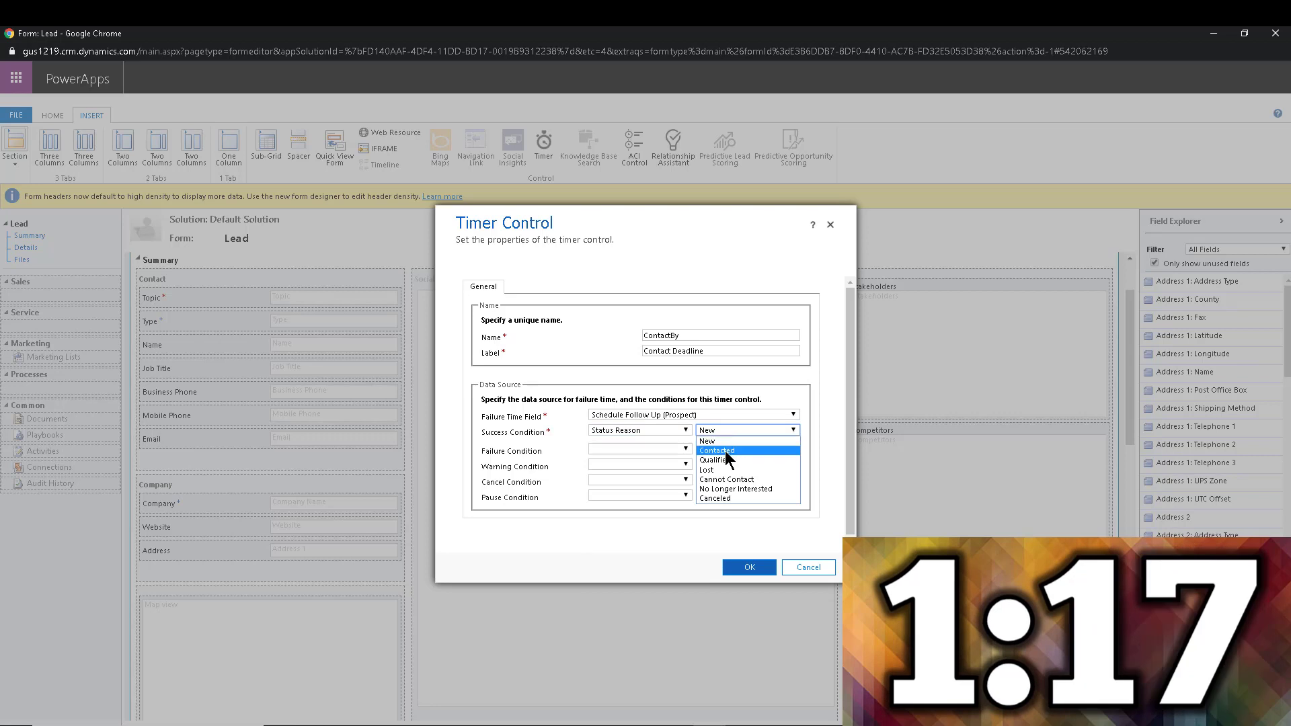
click(726, 450)
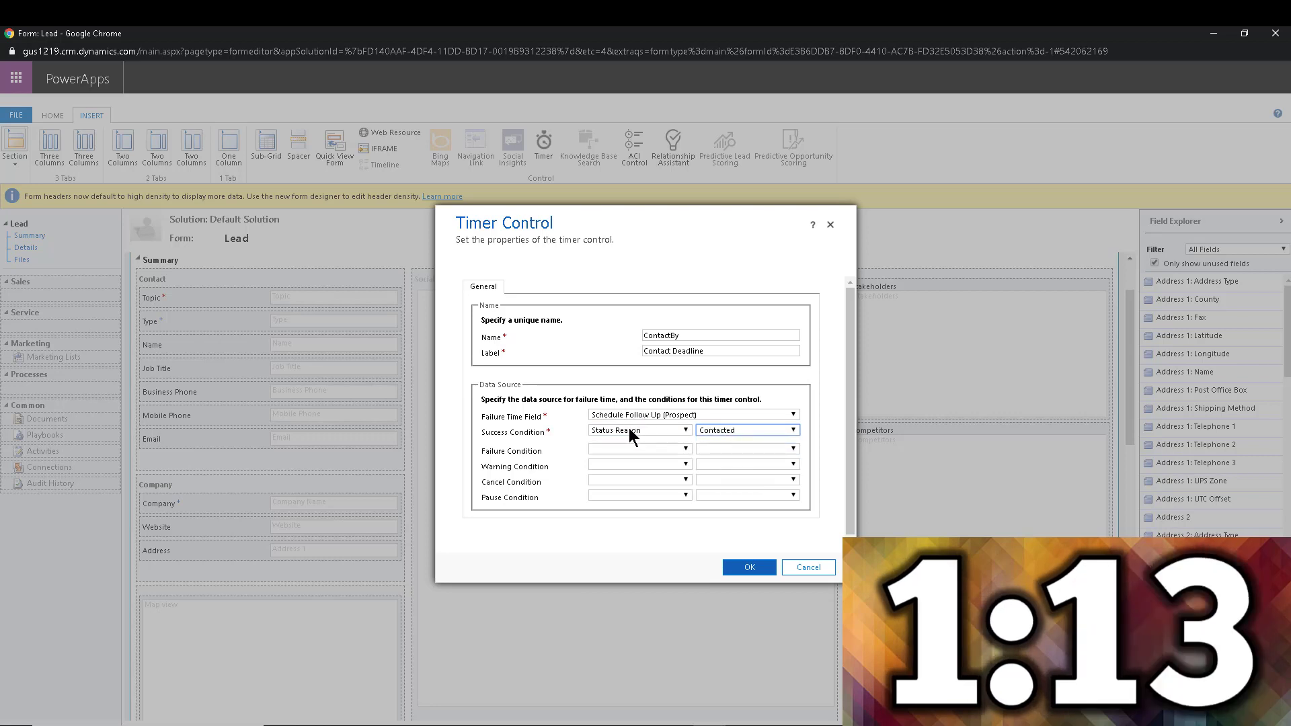
Make the timer fail when Status Reason is Cannot Contact, and add it to the form
click(596, 450)
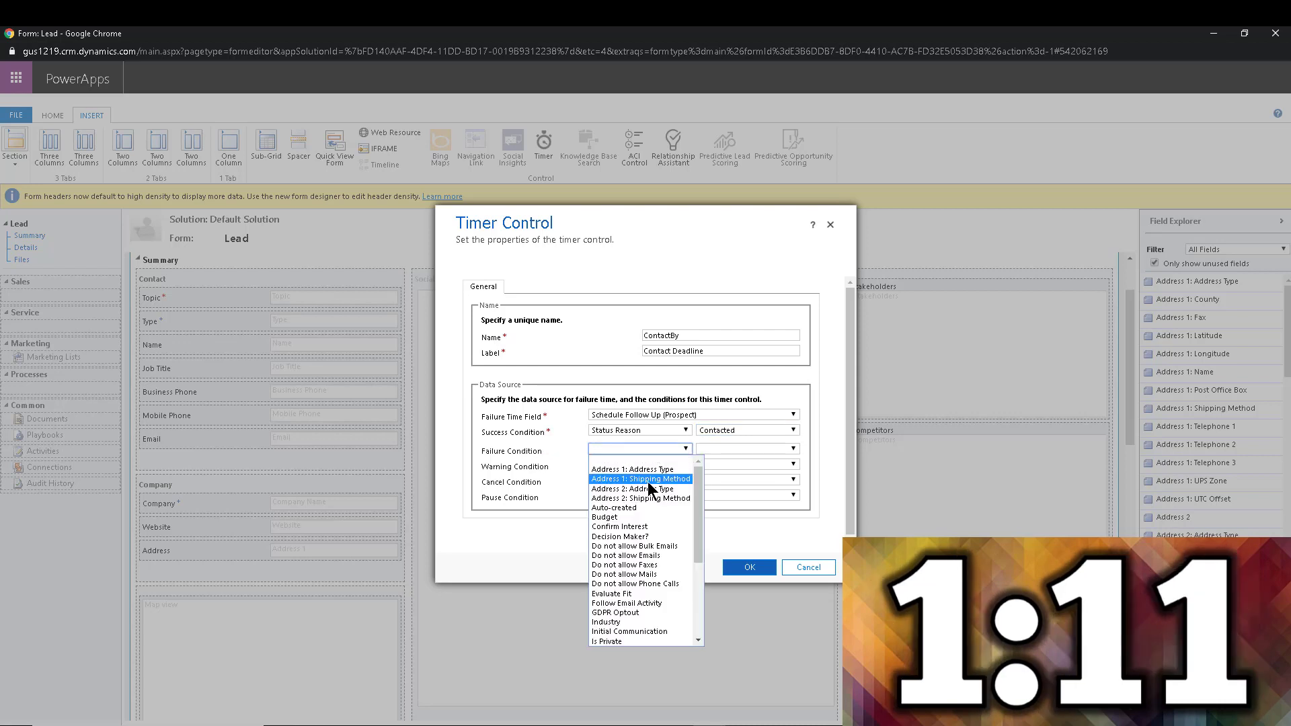
drag(697, 490, 673, 582)
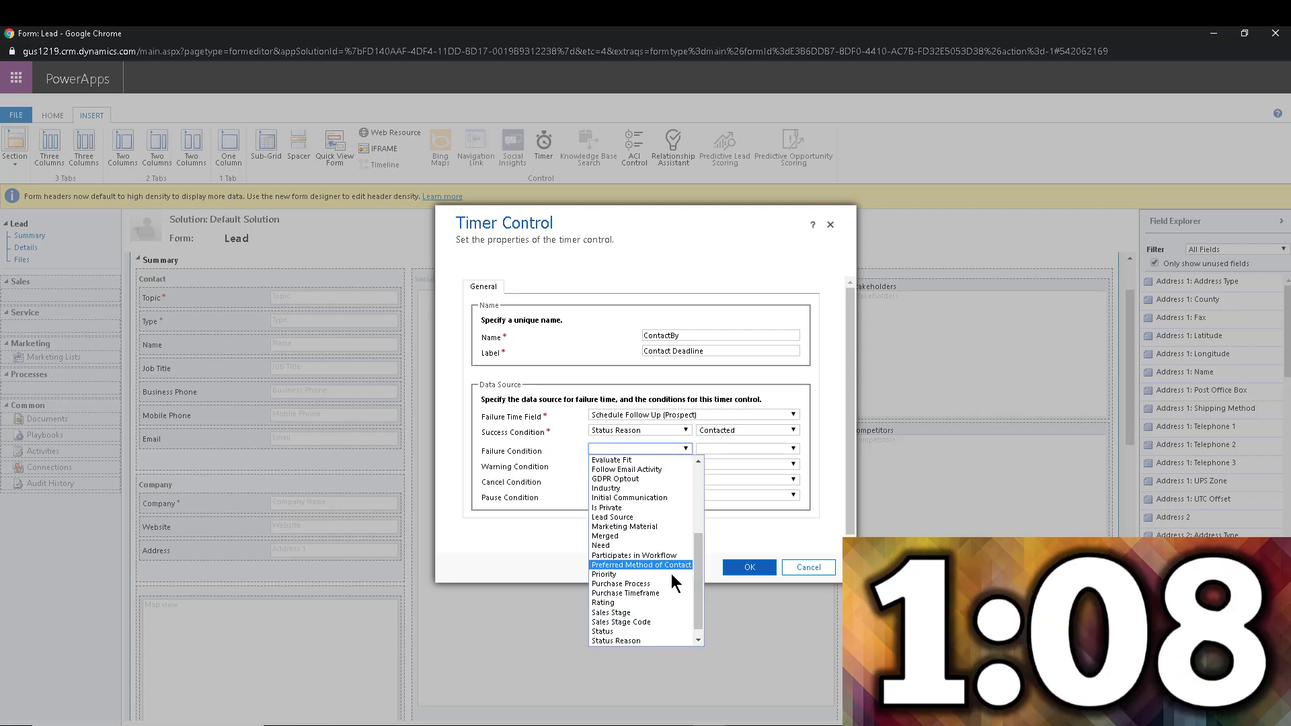
click(637, 641)
click(725, 447)
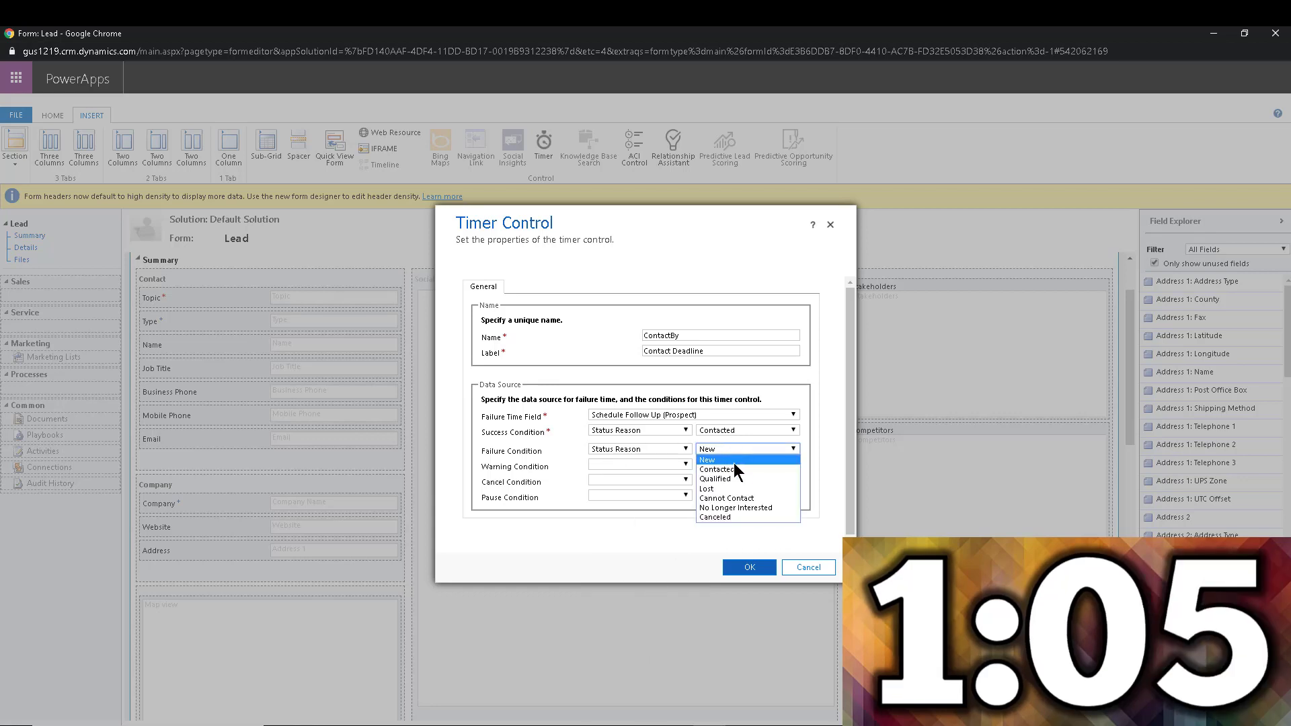
click(743, 499)
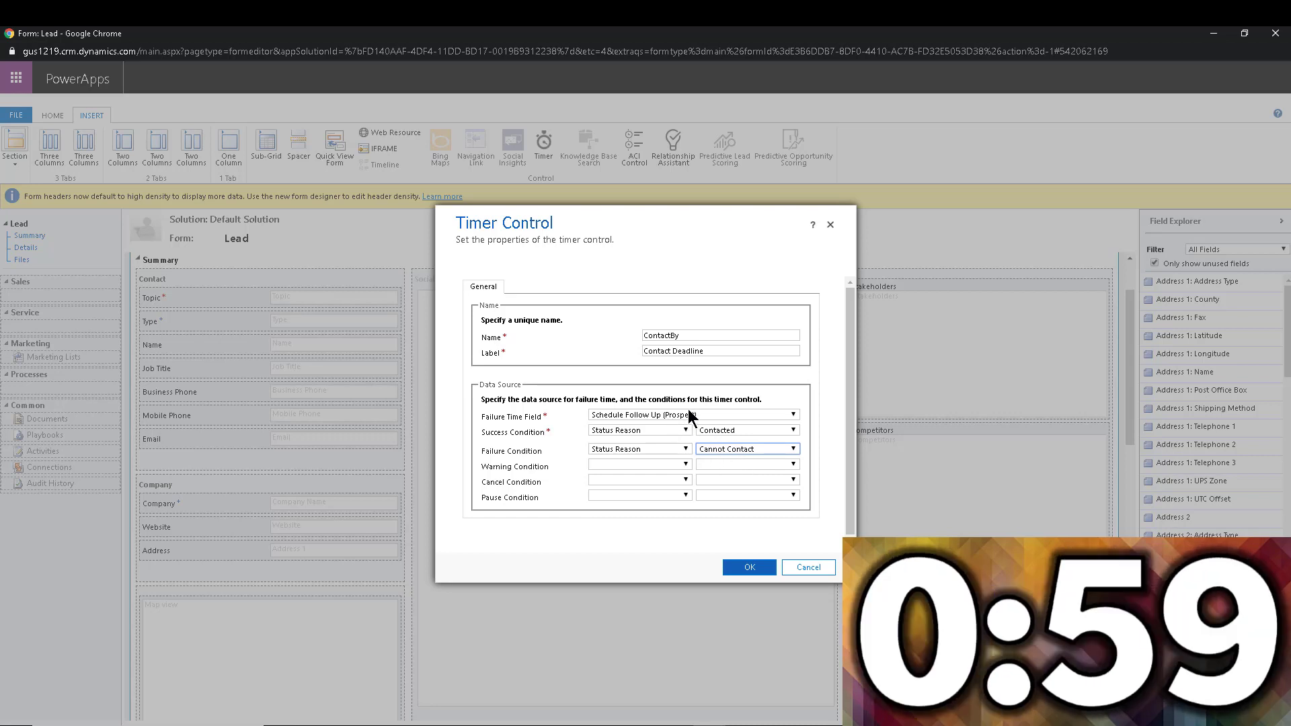
click(744, 568)
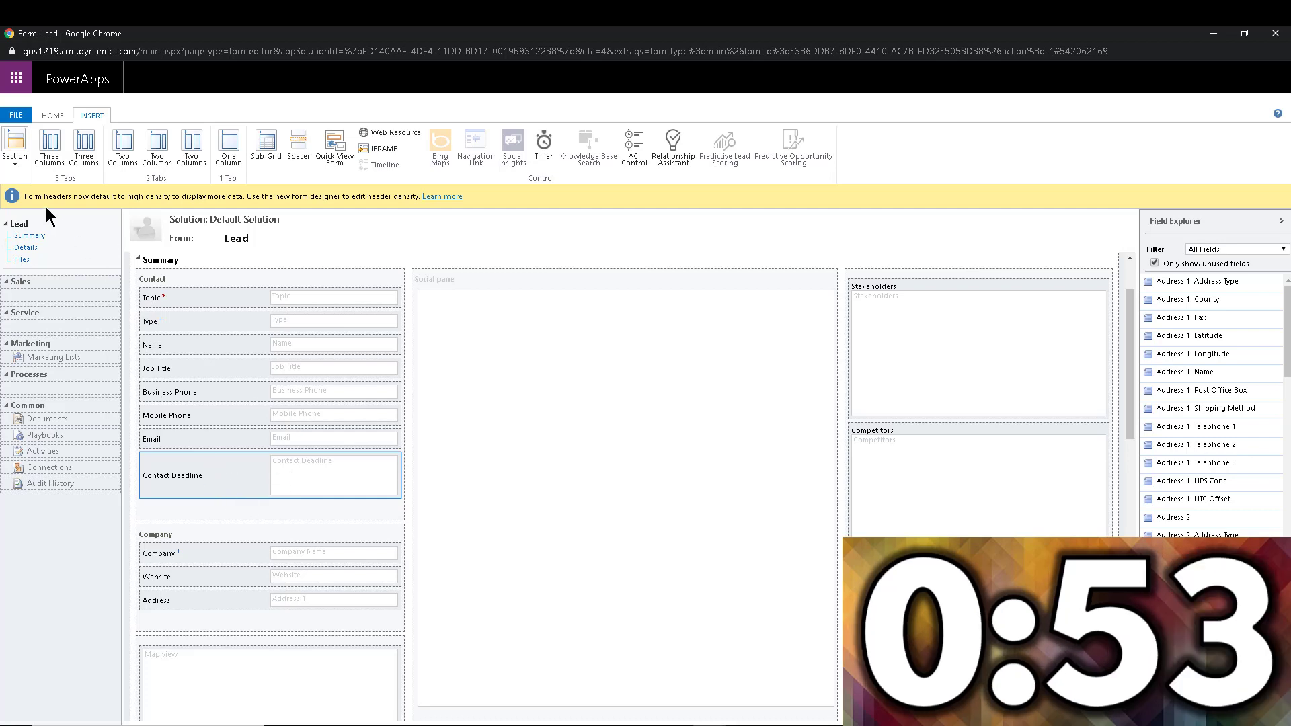
Publish the Lead form customizations, then save and close the form editor
click(53, 114)
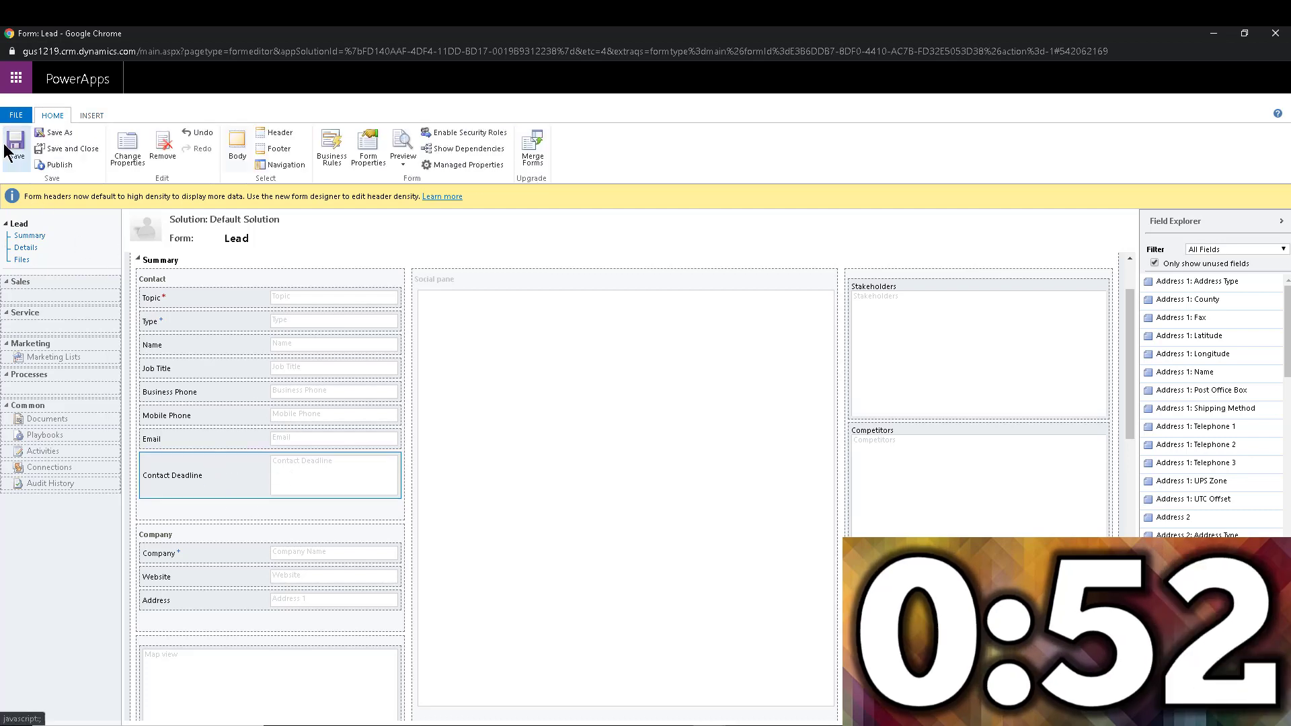
click(61, 165)
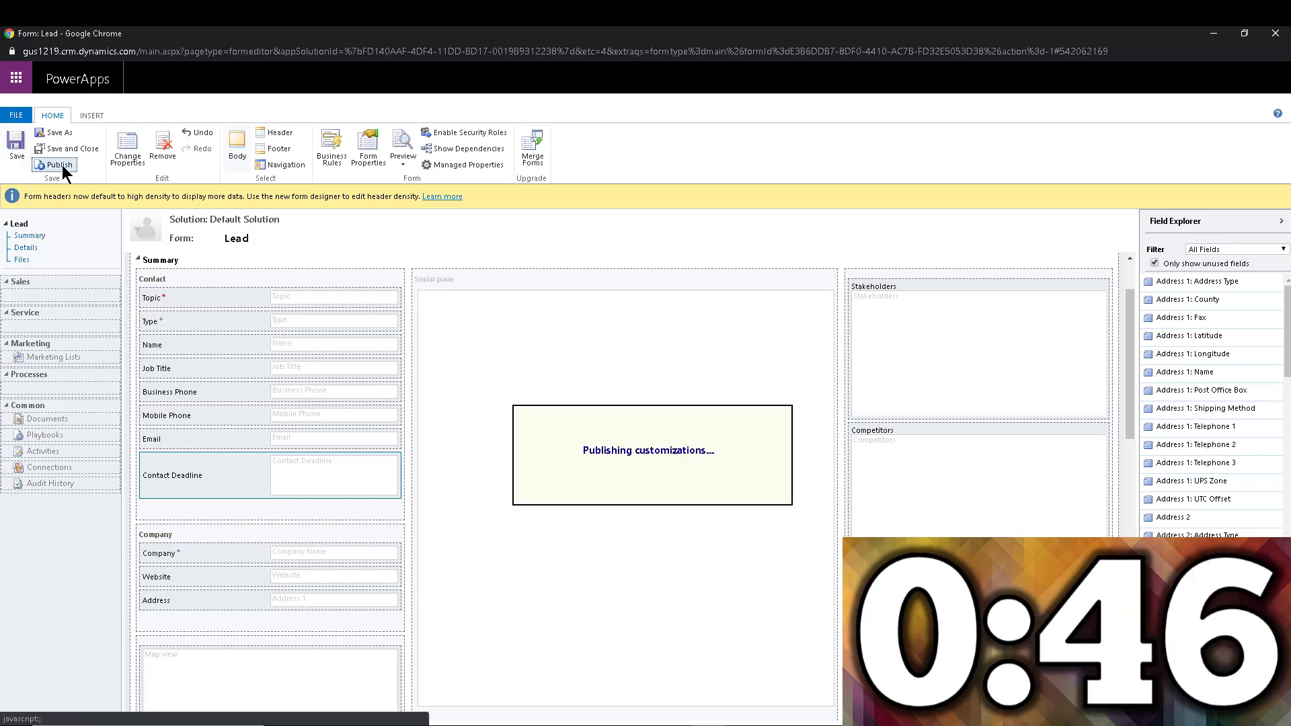
click(62, 149)
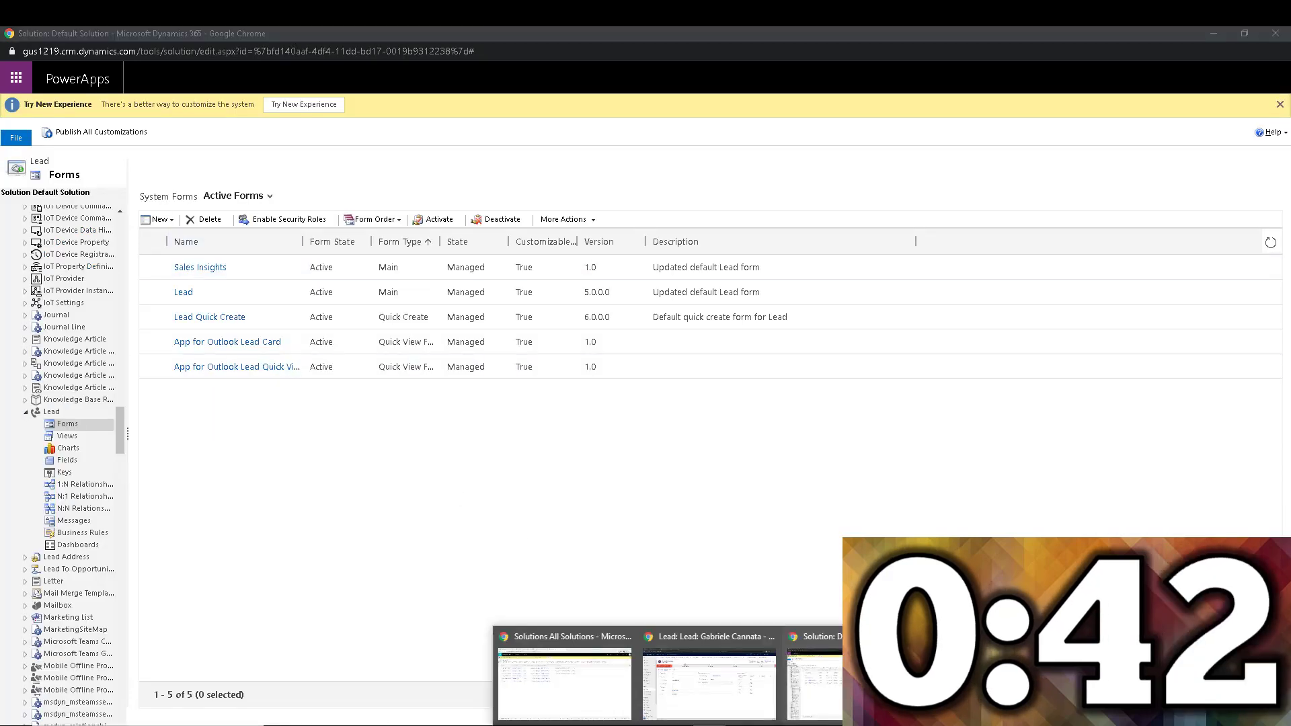
Return to the lead record, where Contact Deadline shows a countdown of about 2d 19h
click(708, 684)
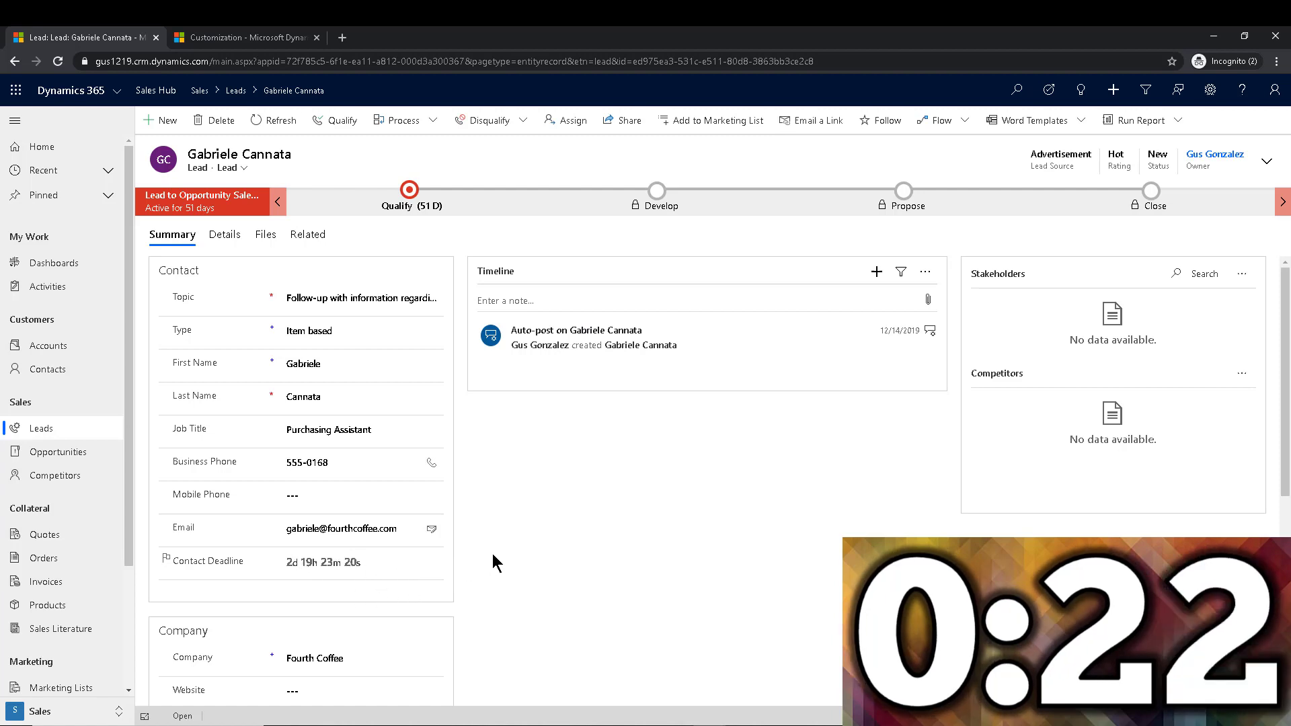
Check the follow-up date in Details, then set the lead's header Status to Contacted
click(226, 235)
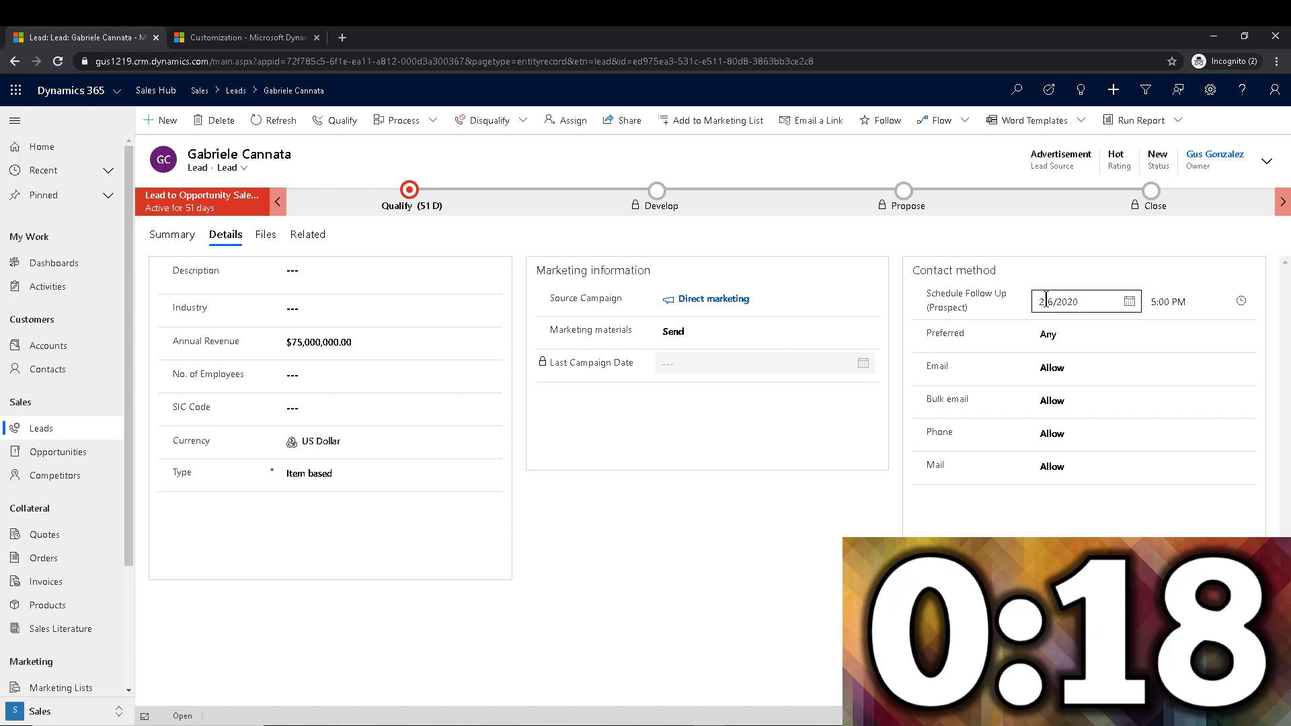
click(172, 234)
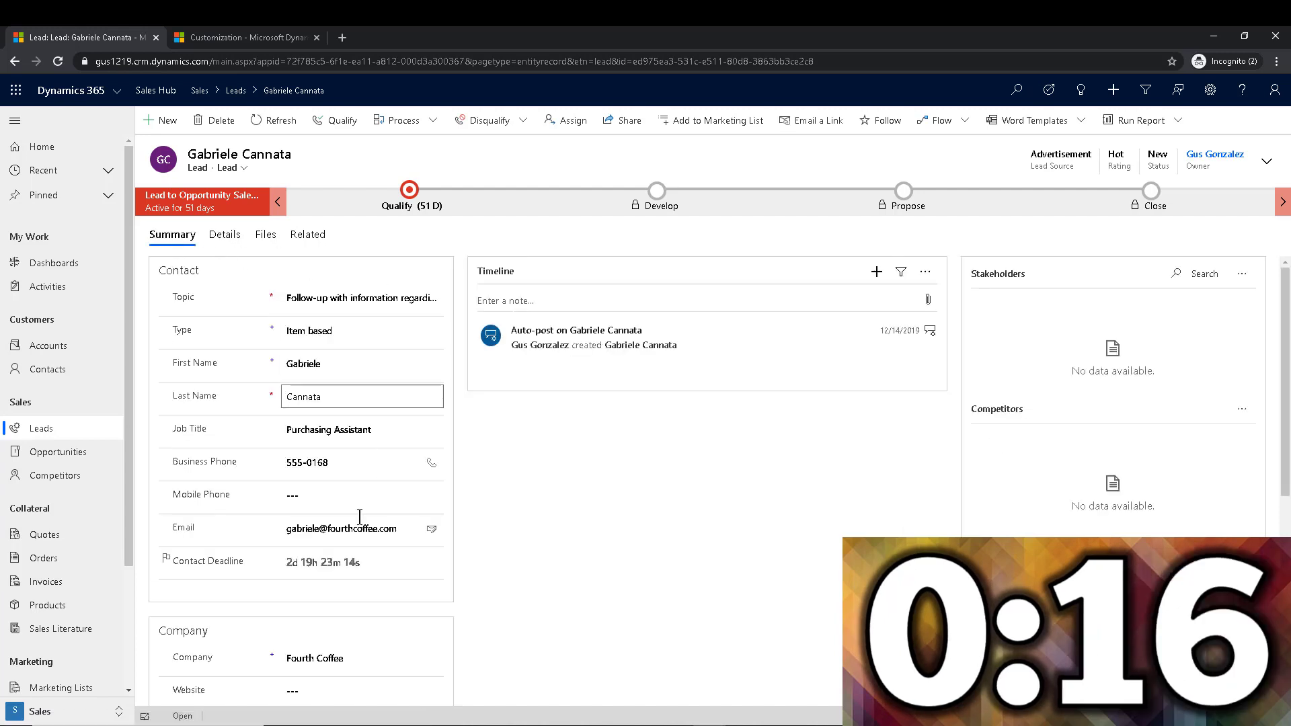
click(1267, 162)
click(1160, 266)
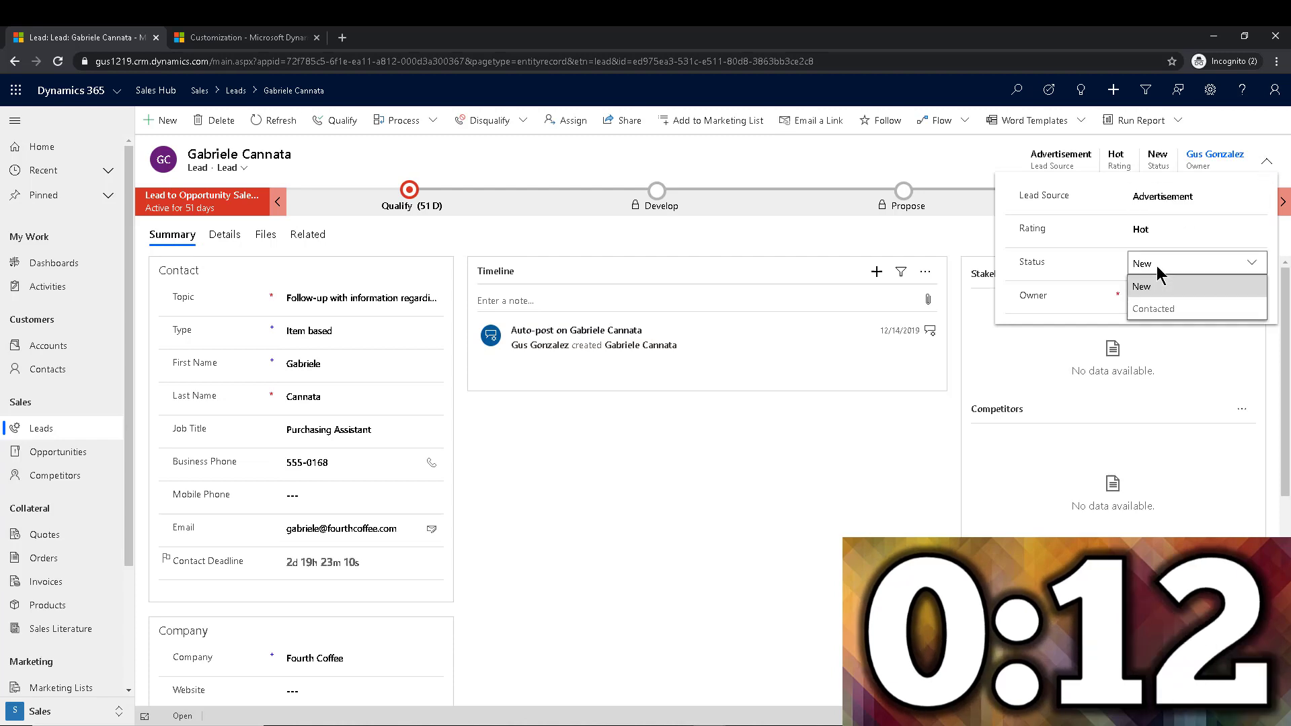
click(1154, 309)
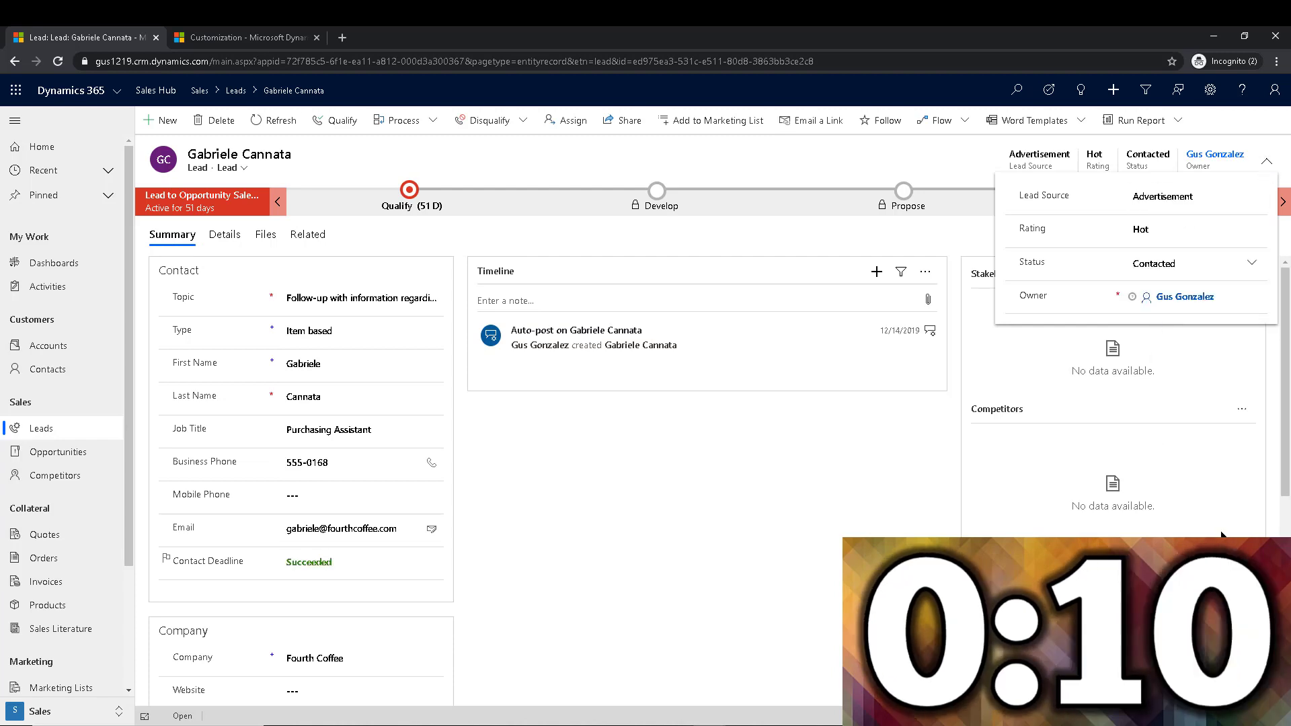